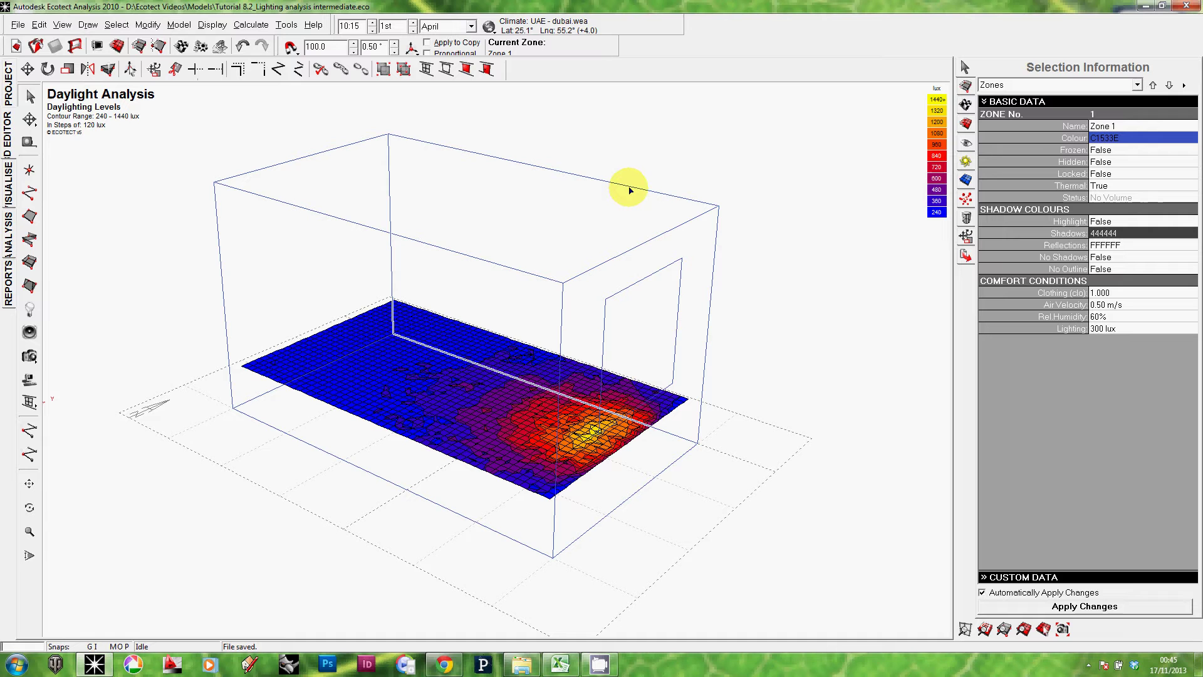
Select the back wall and open the full properties of its BrickTimberFrame primary material.
click(630, 190)
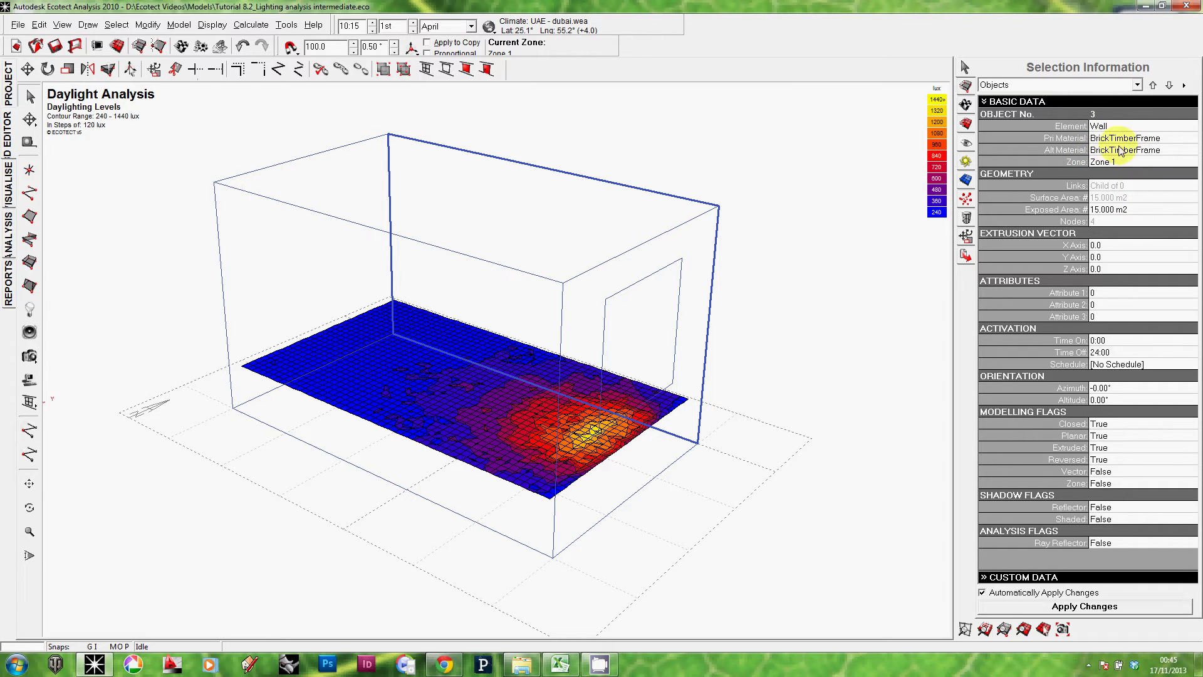
click(1155, 139)
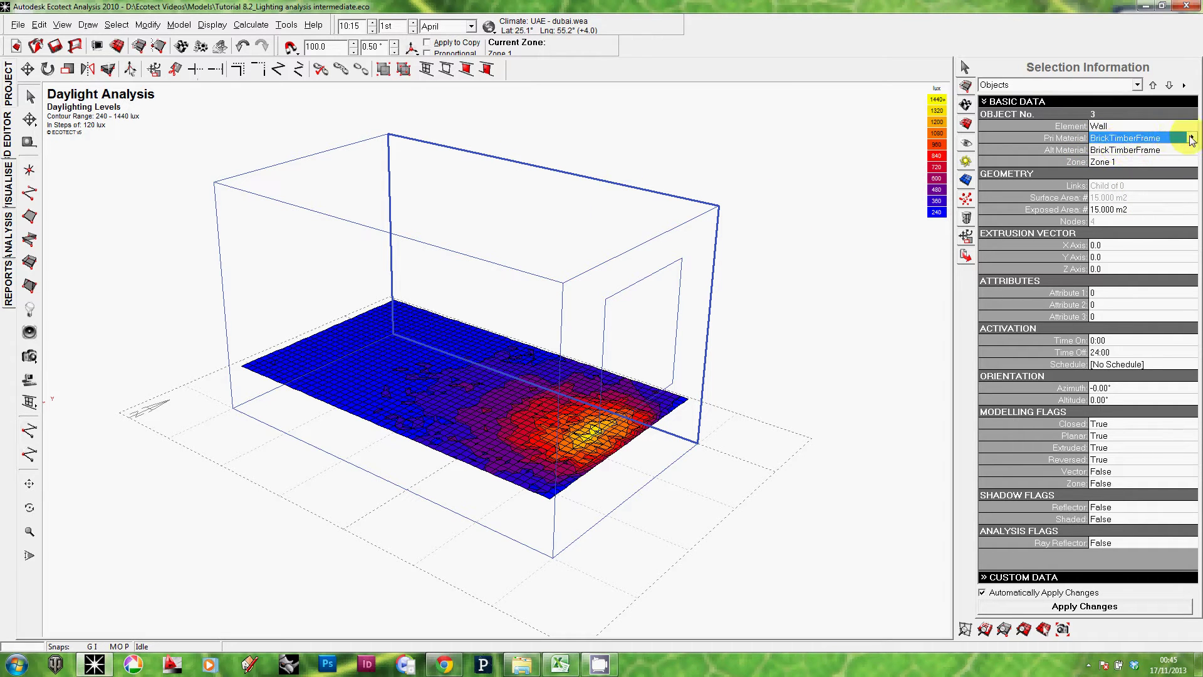
click(1192, 137)
click(1138, 178)
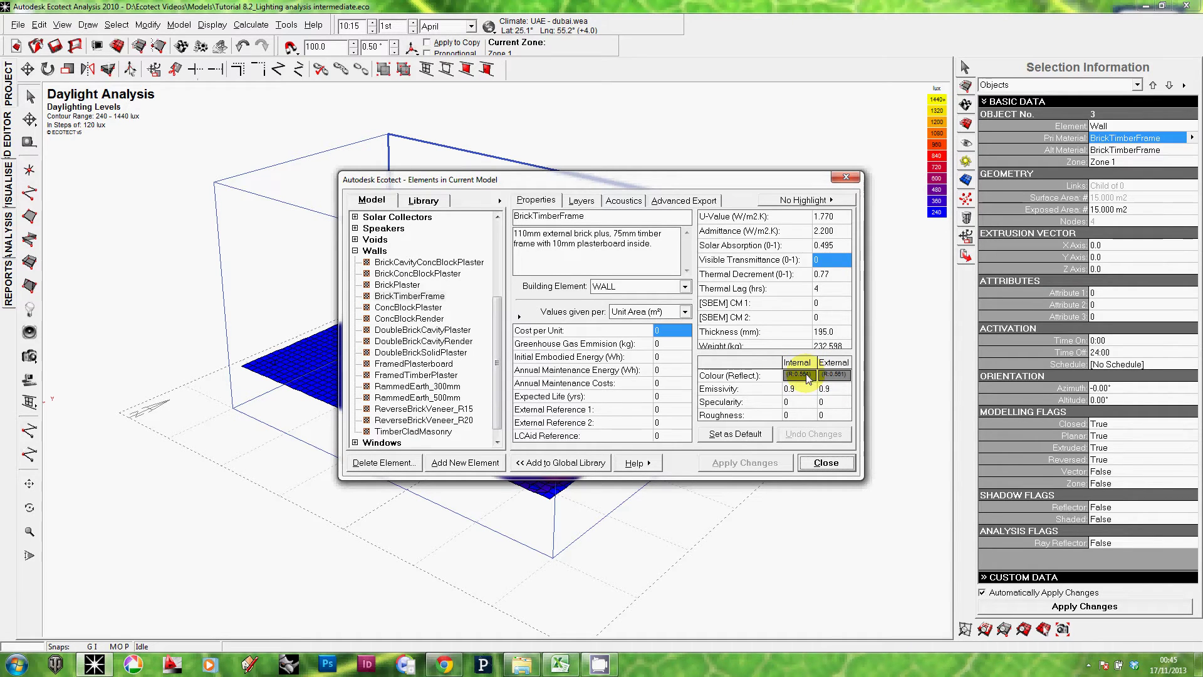
In the Colour Editor, set the wall's internal colour red and green values to 200.
click(806, 376)
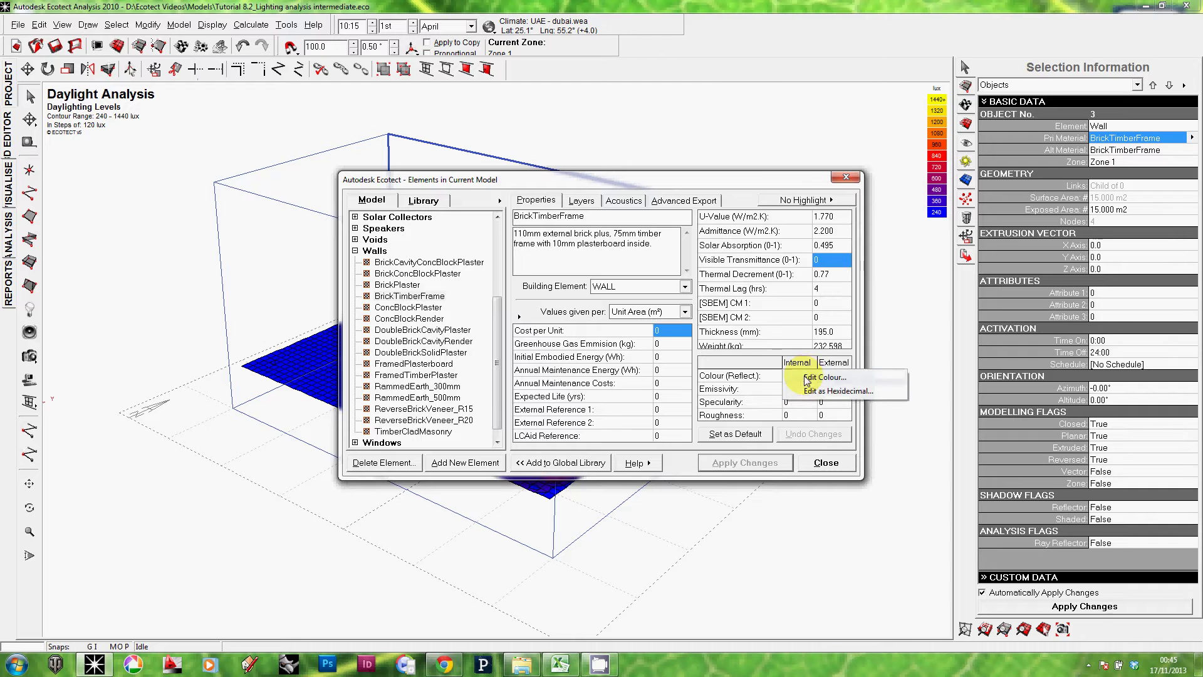
click(821, 379)
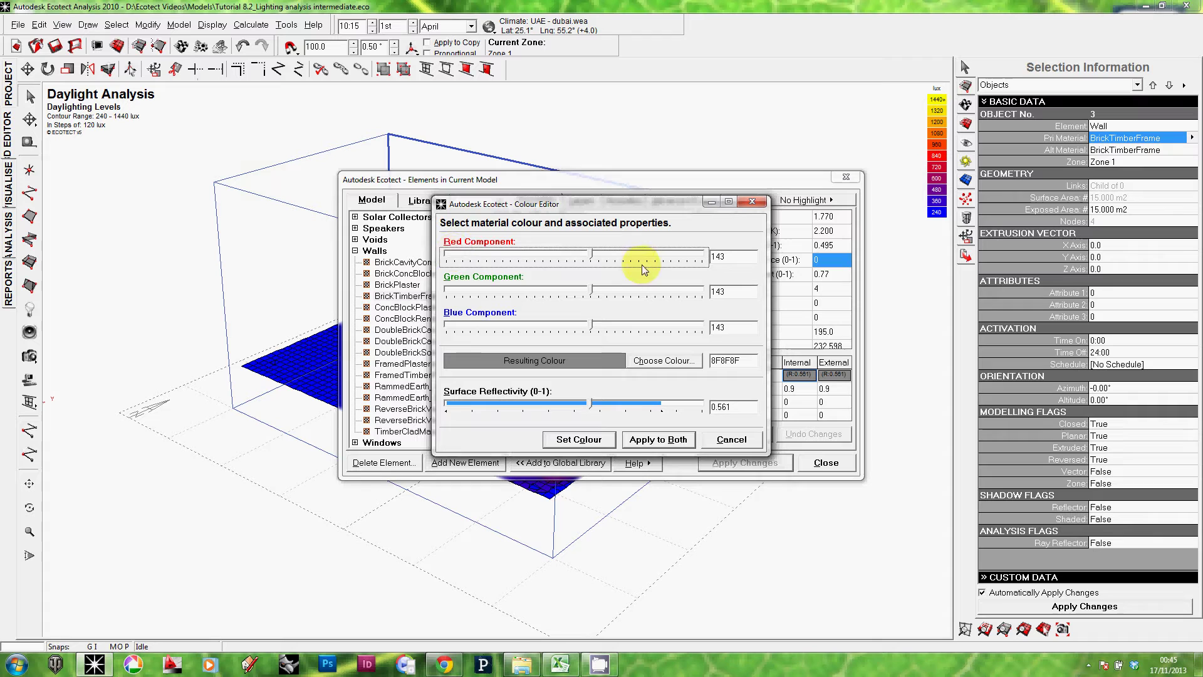
drag(592, 256, 631, 260)
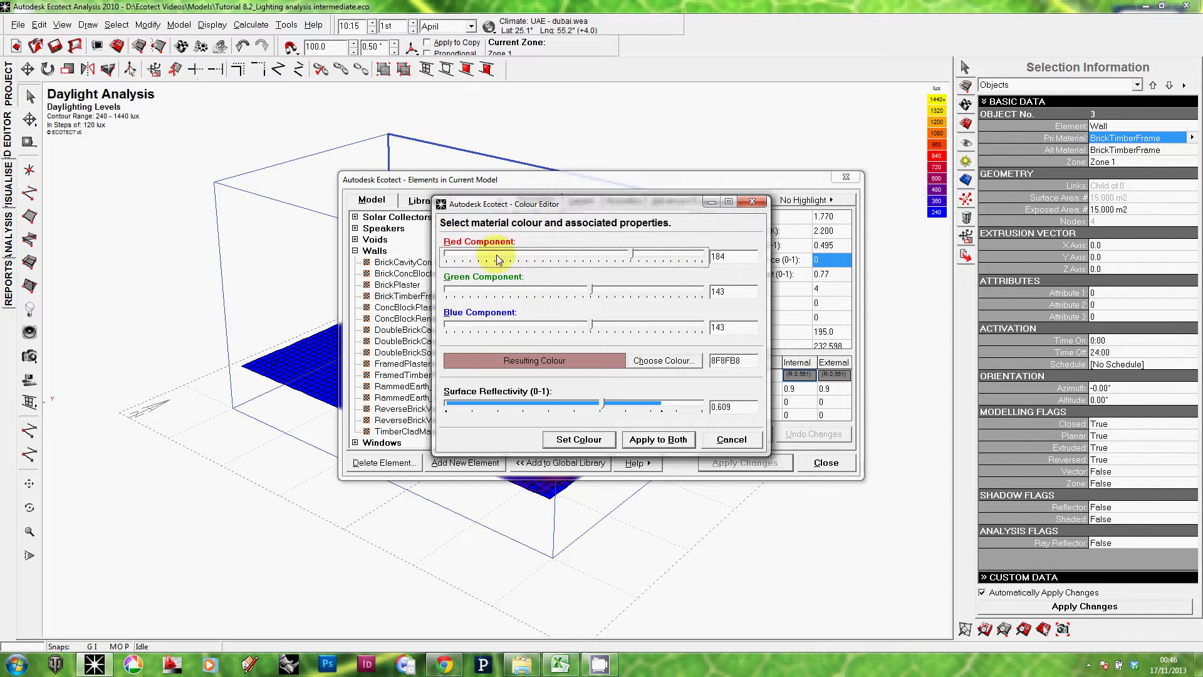
double_click(727, 255)
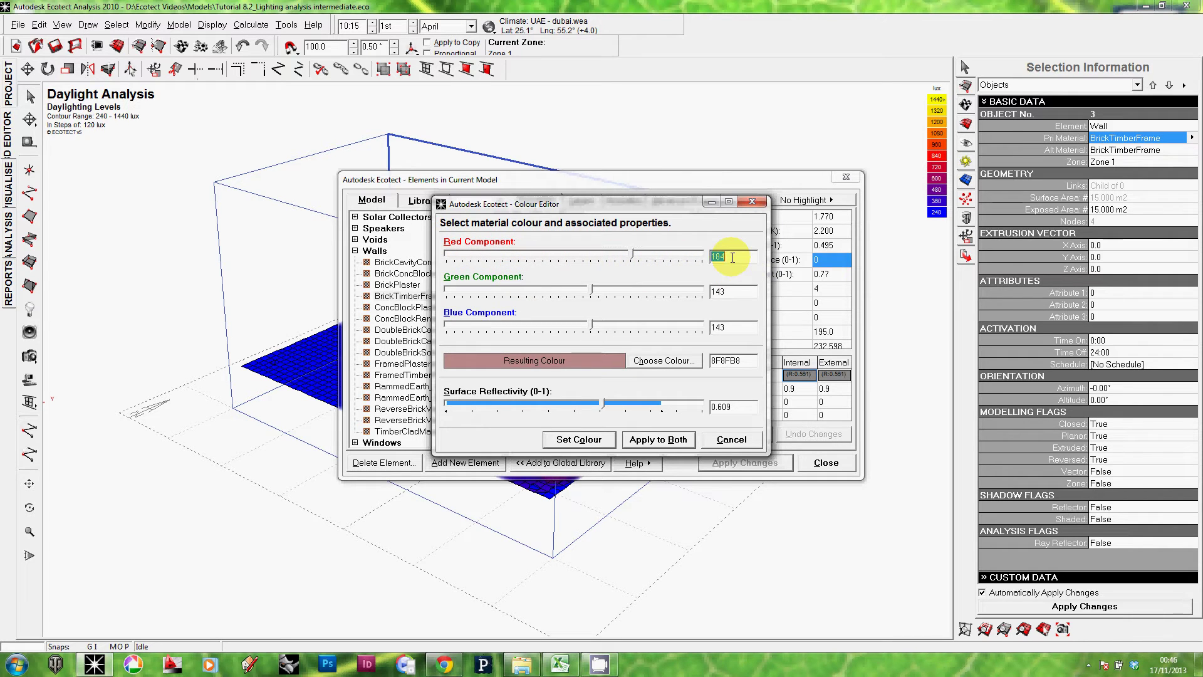
text(200)
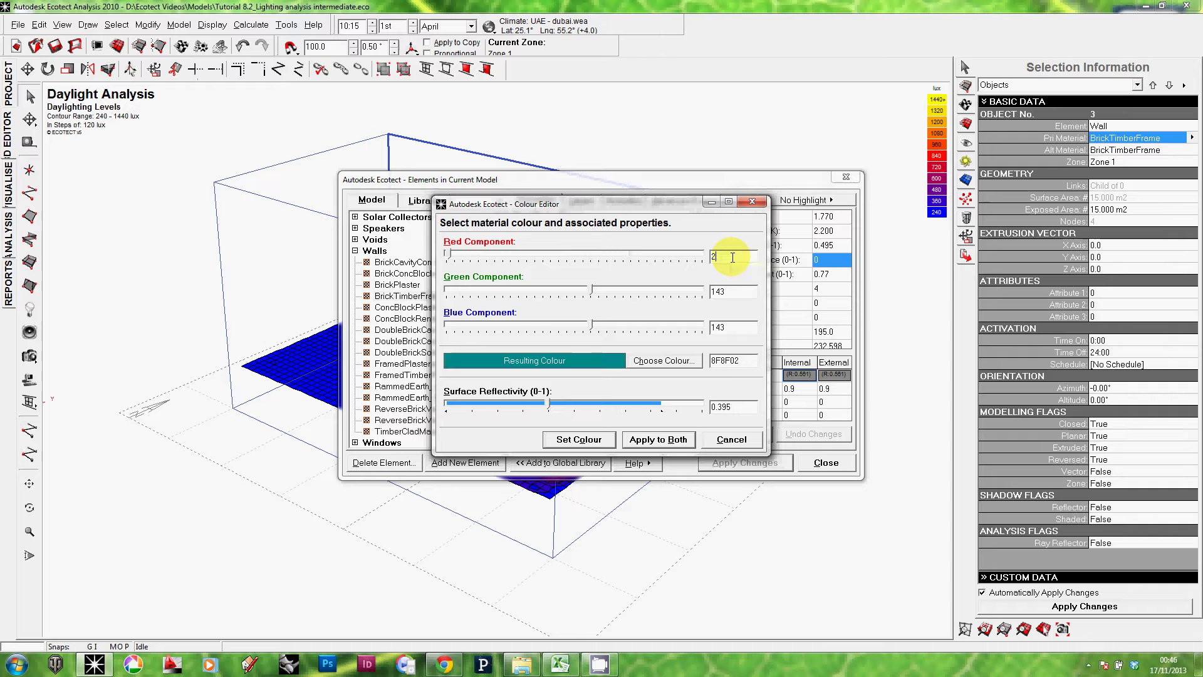
click(732, 292)
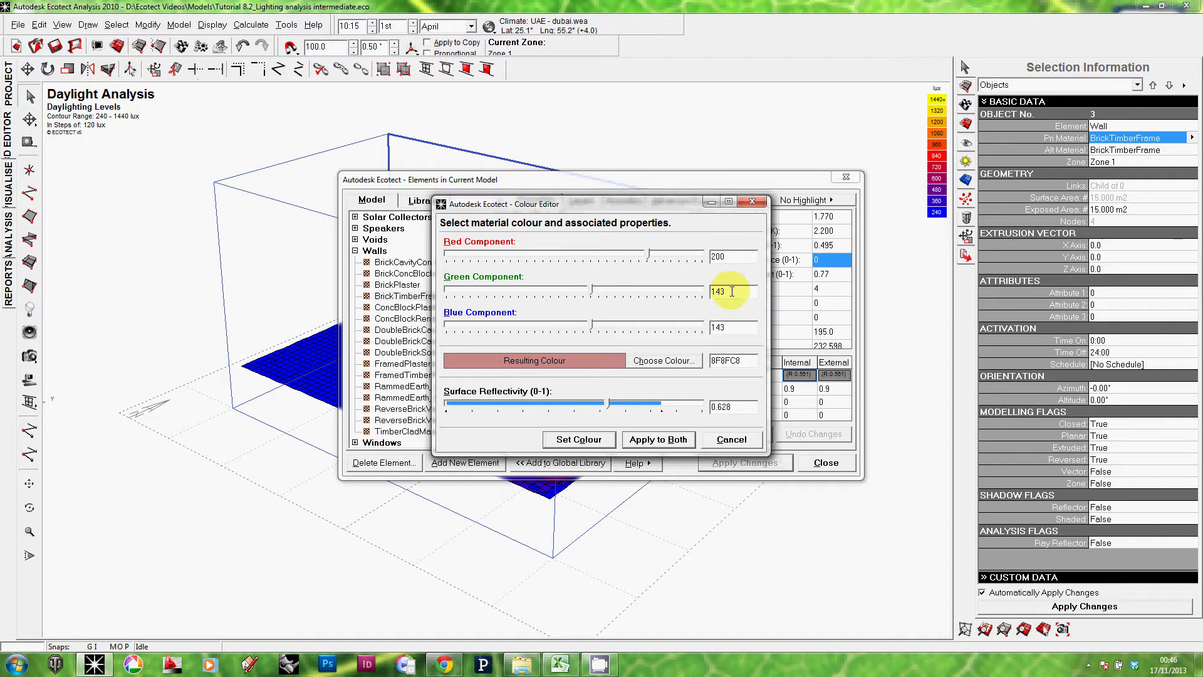
text(200)
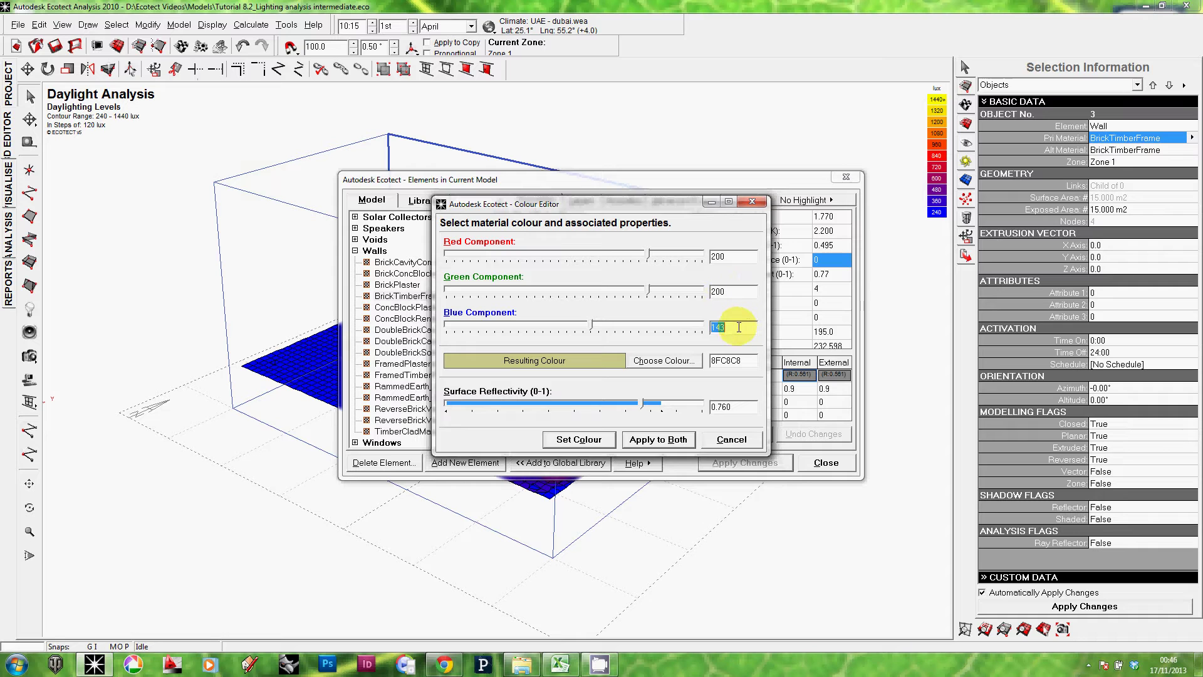
text(200)
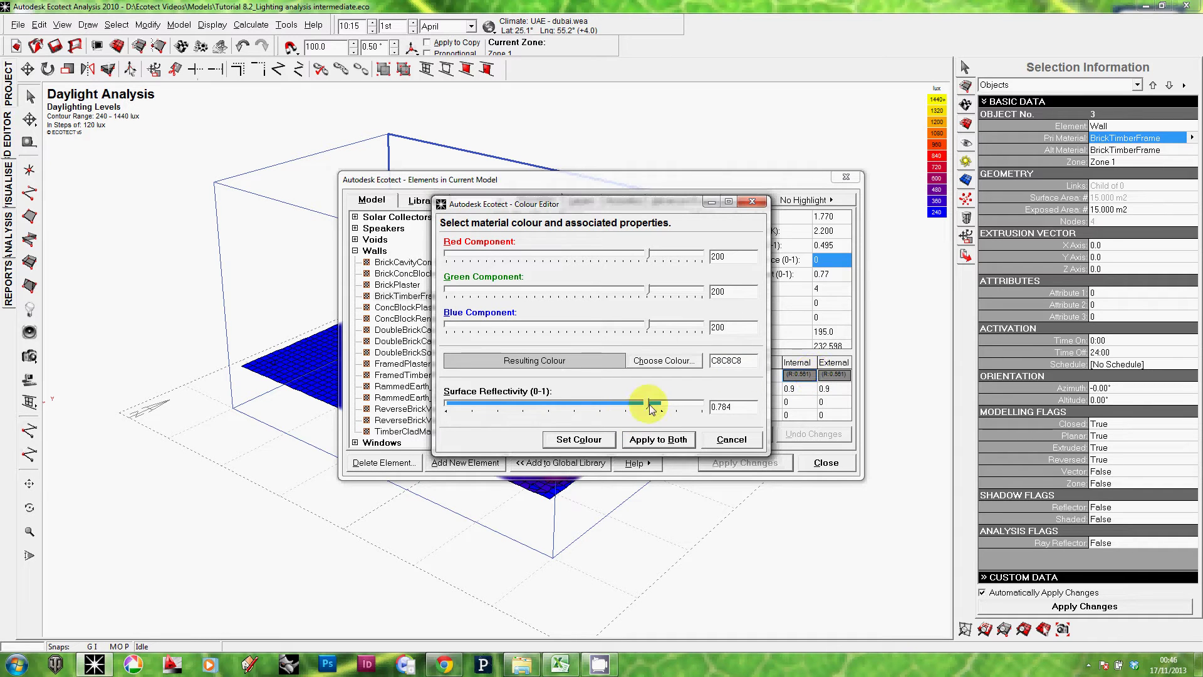
drag(650, 326, 773, 326)
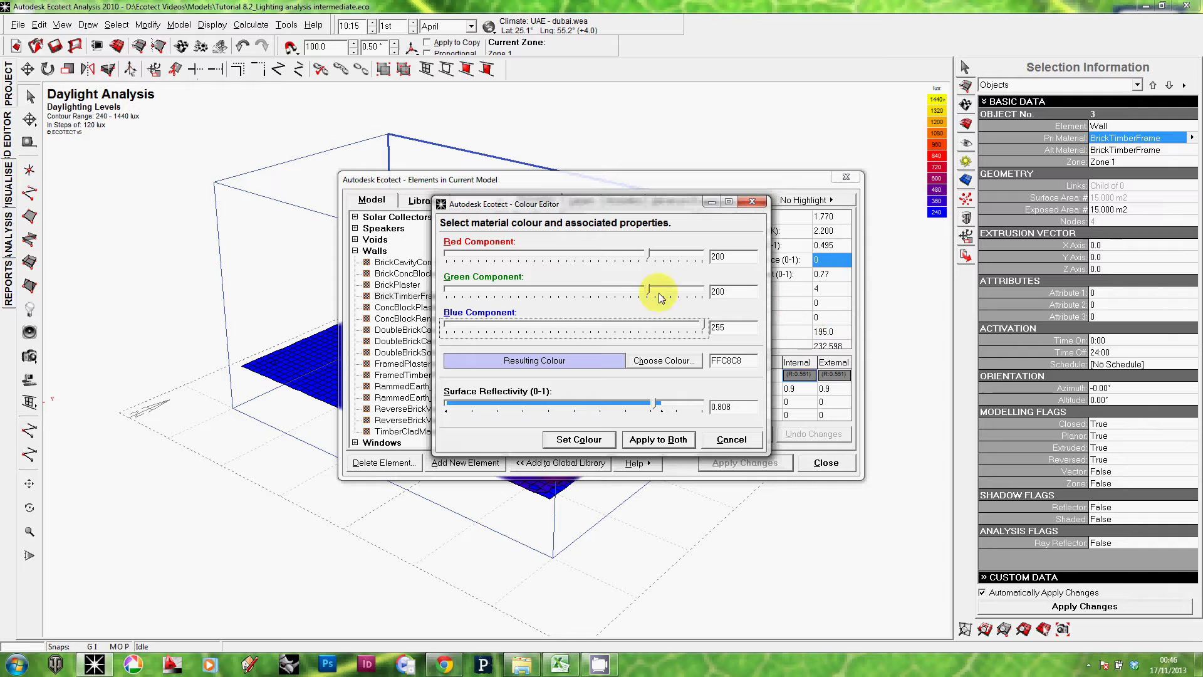
drag(660, 298, 682, 296)
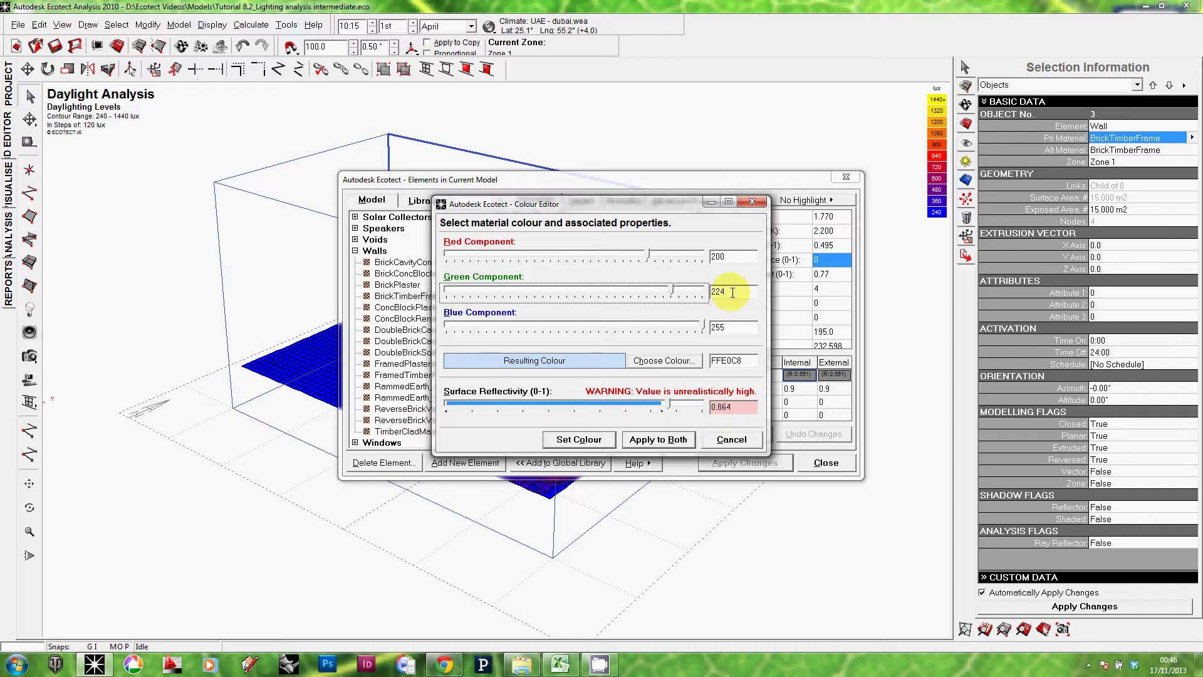
double_click(702, 298)
text(200)
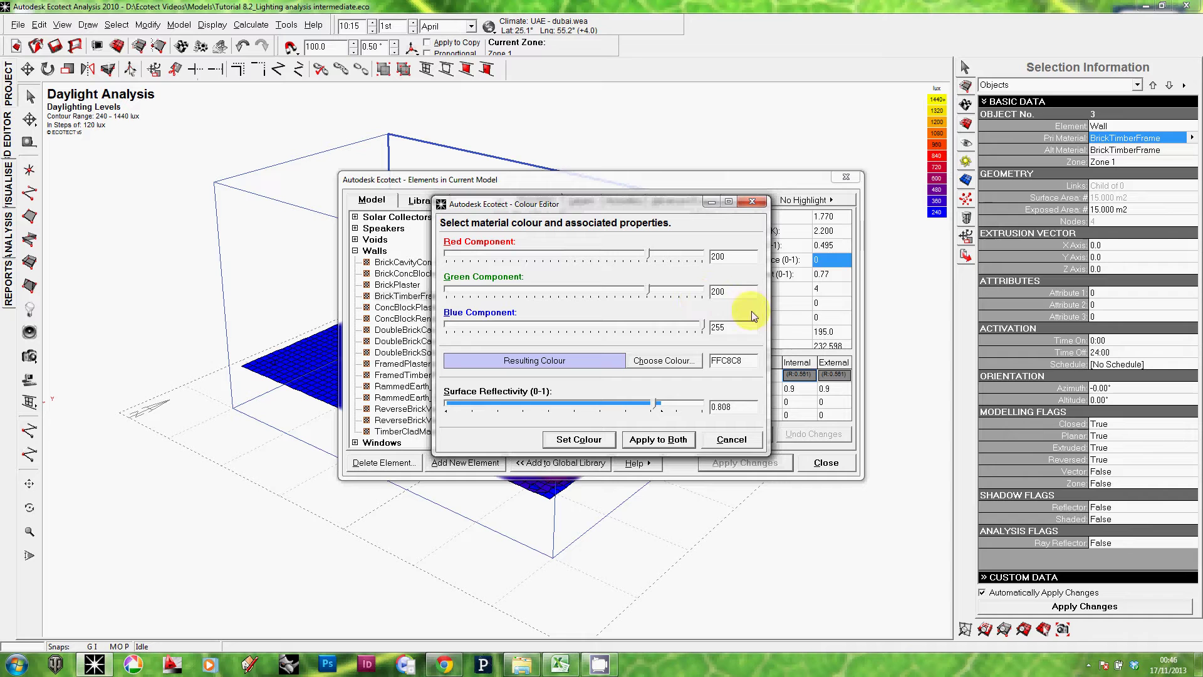
double_click(744, 331)
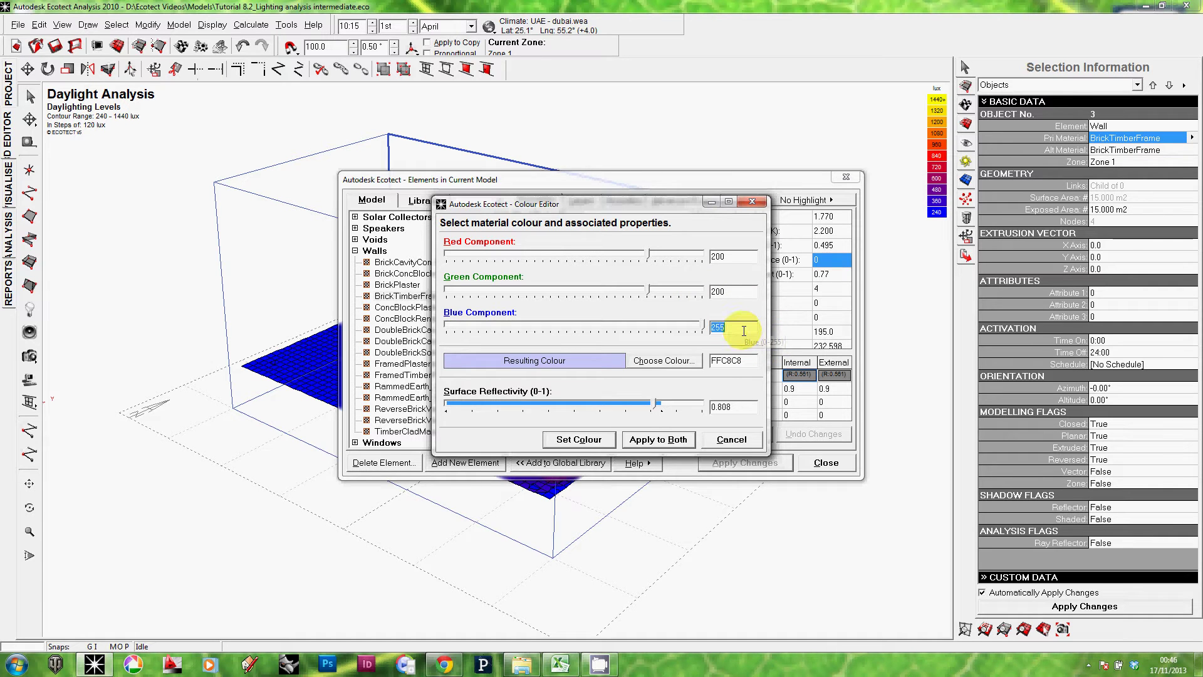
text(200)
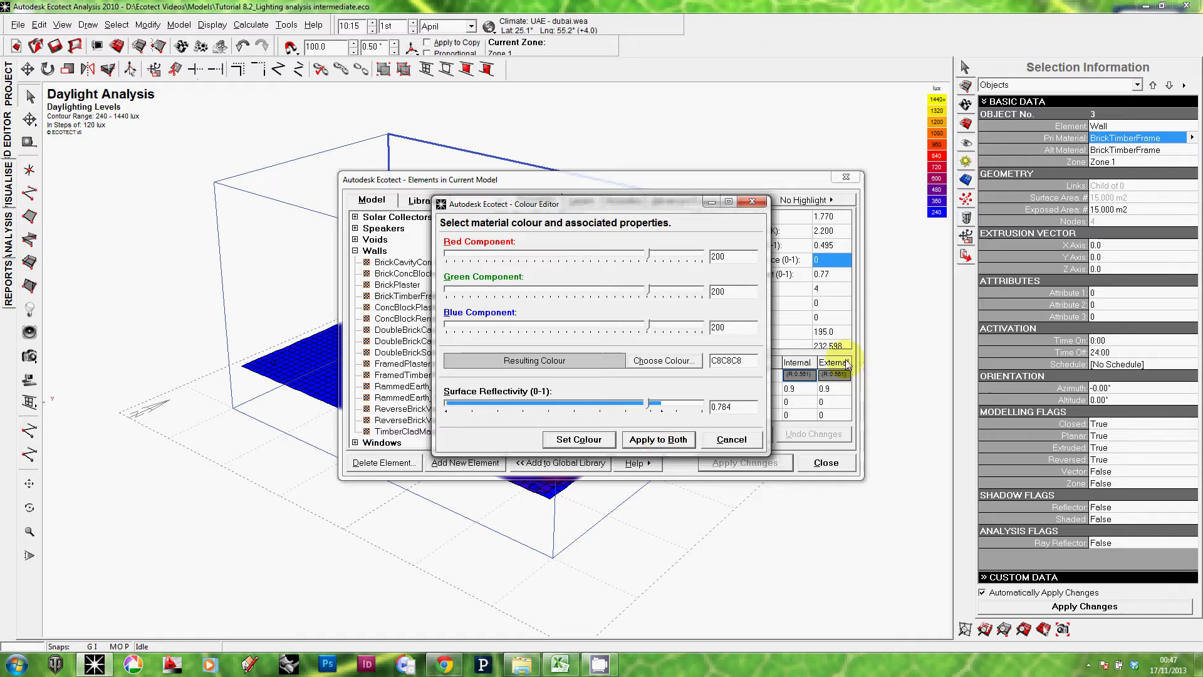
Apply the grey internal colour to the BrickTimberFrame material and close the material editor.
click(578, 440)
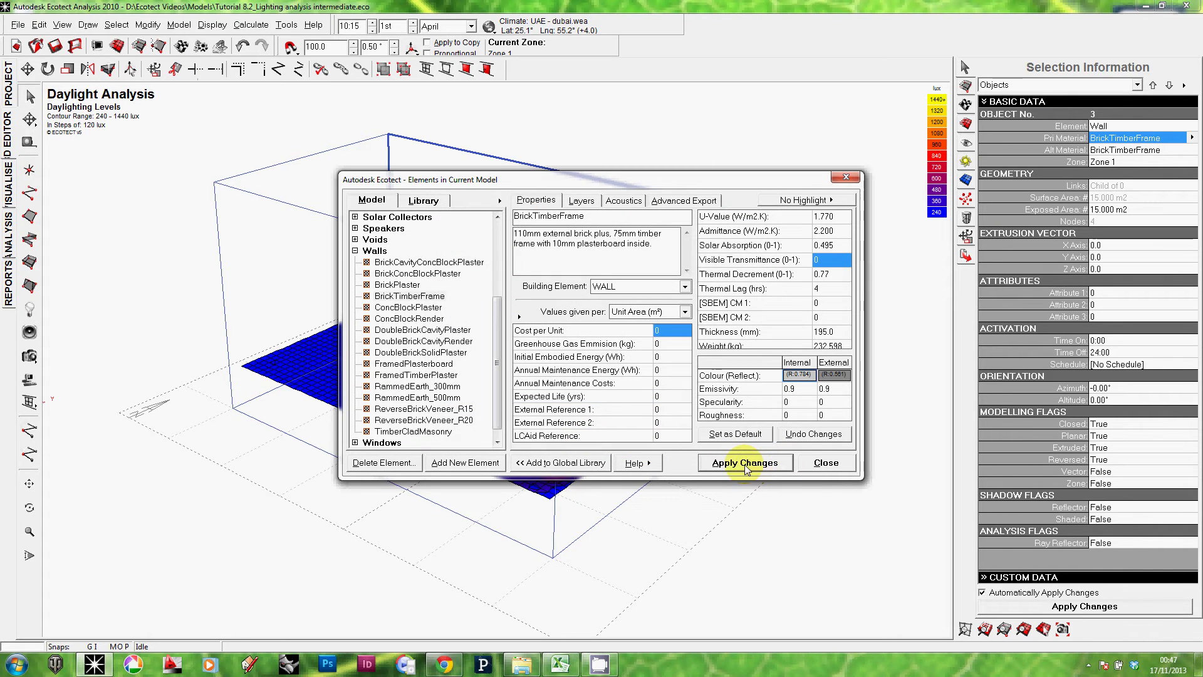
click(746, 470)
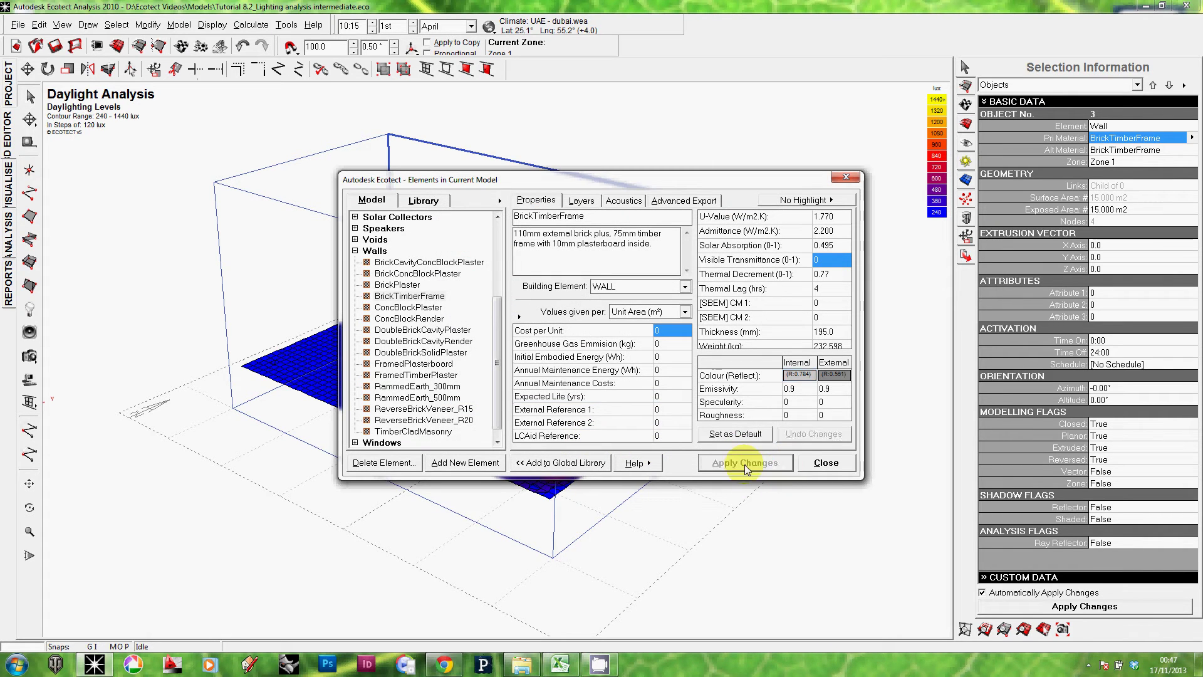
click(826, 462)
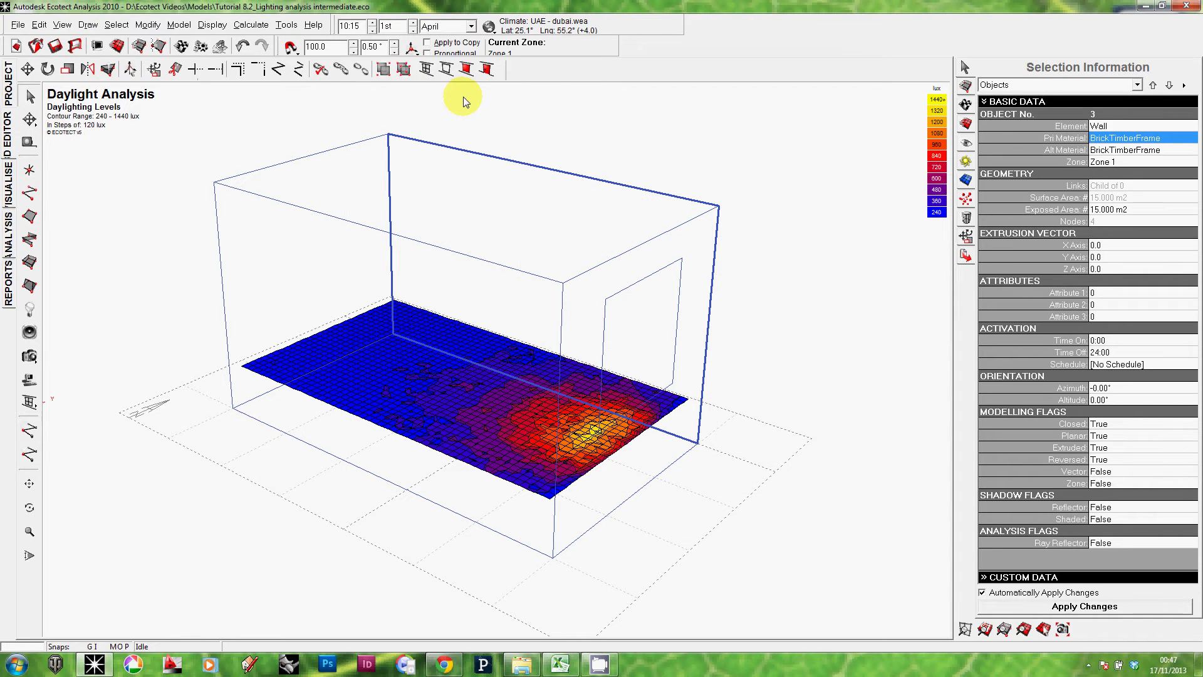
Check the back, left and window walls, then save the model.
click(462, 165)
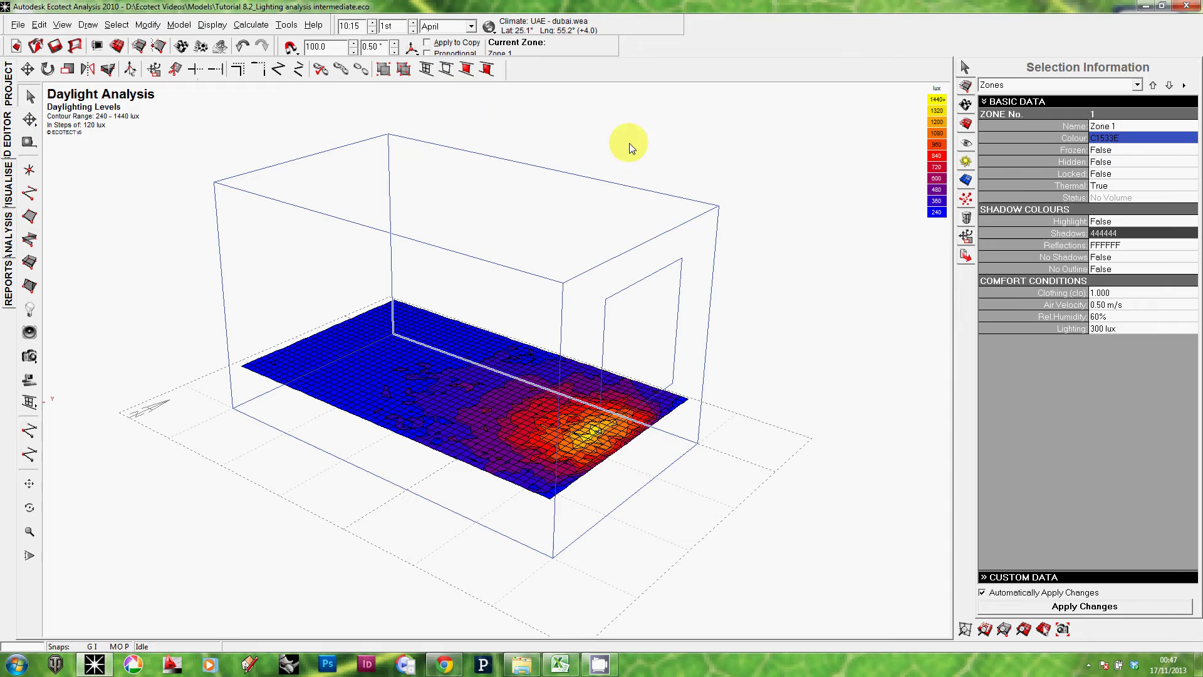
click(596, 178)
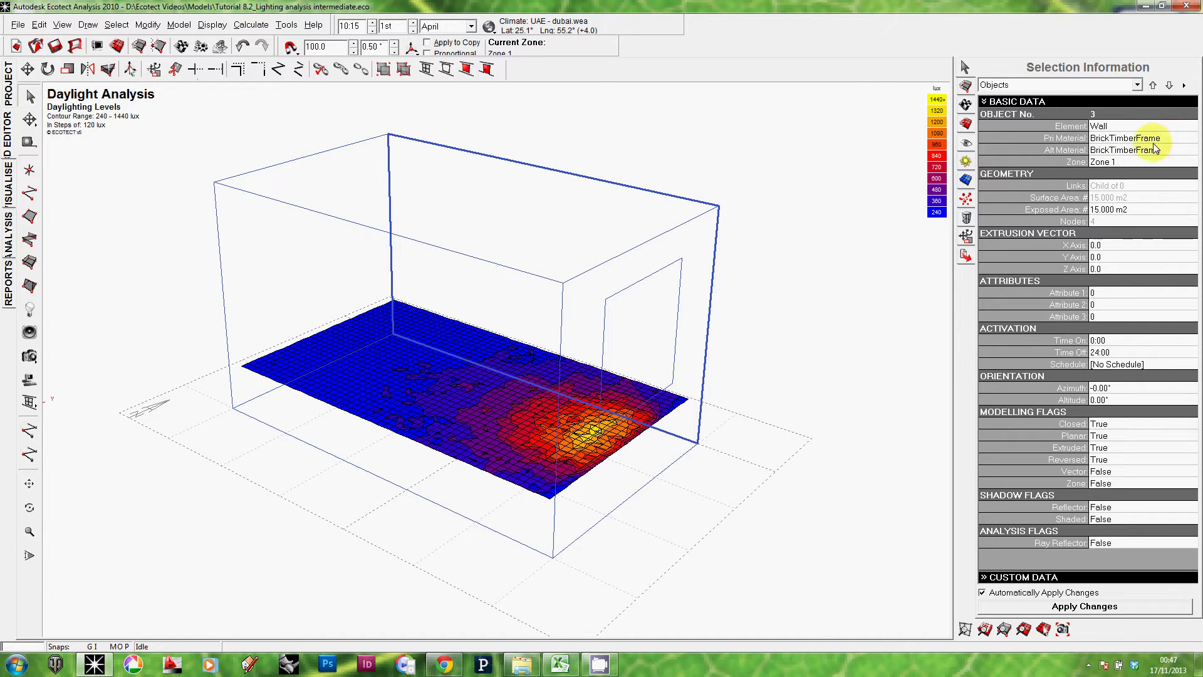
click(349, 129)
click(341, 153)
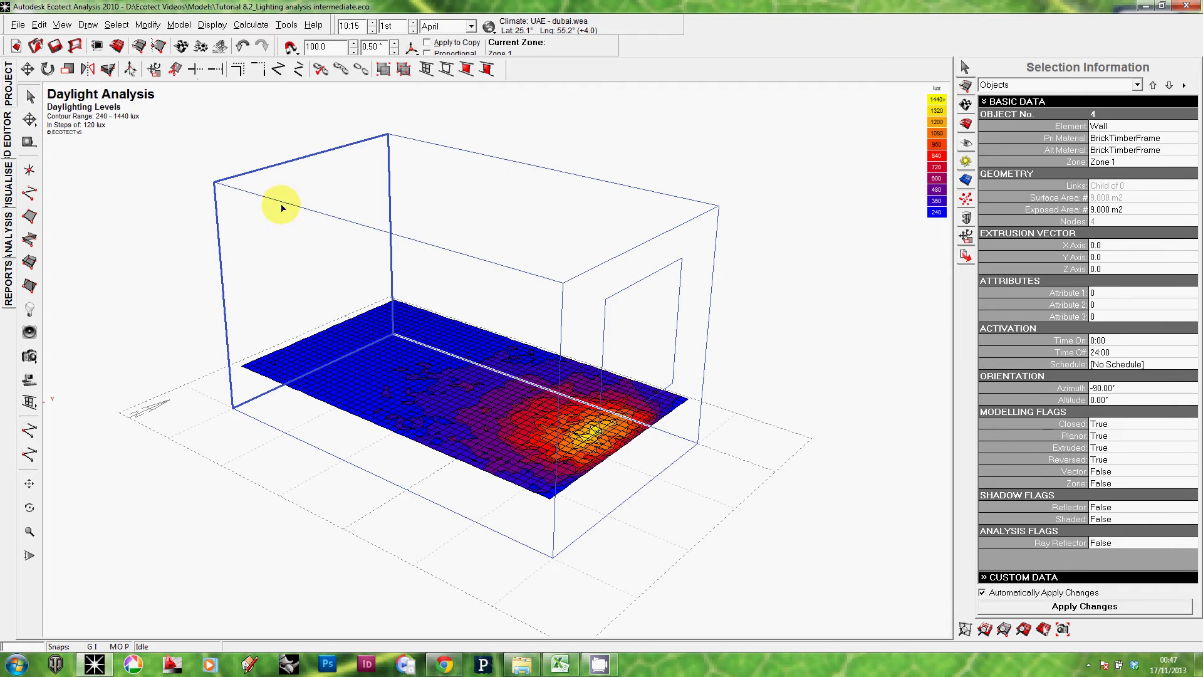
click(652, 242)
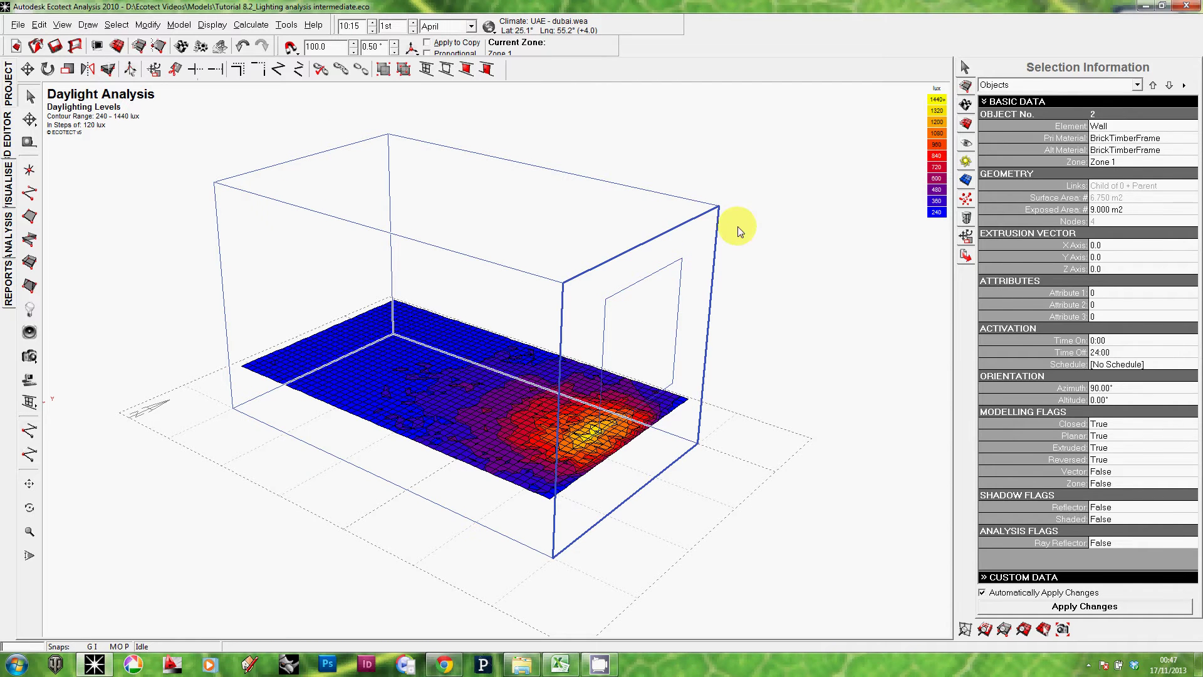
click(769, 211)
click(635, 190)
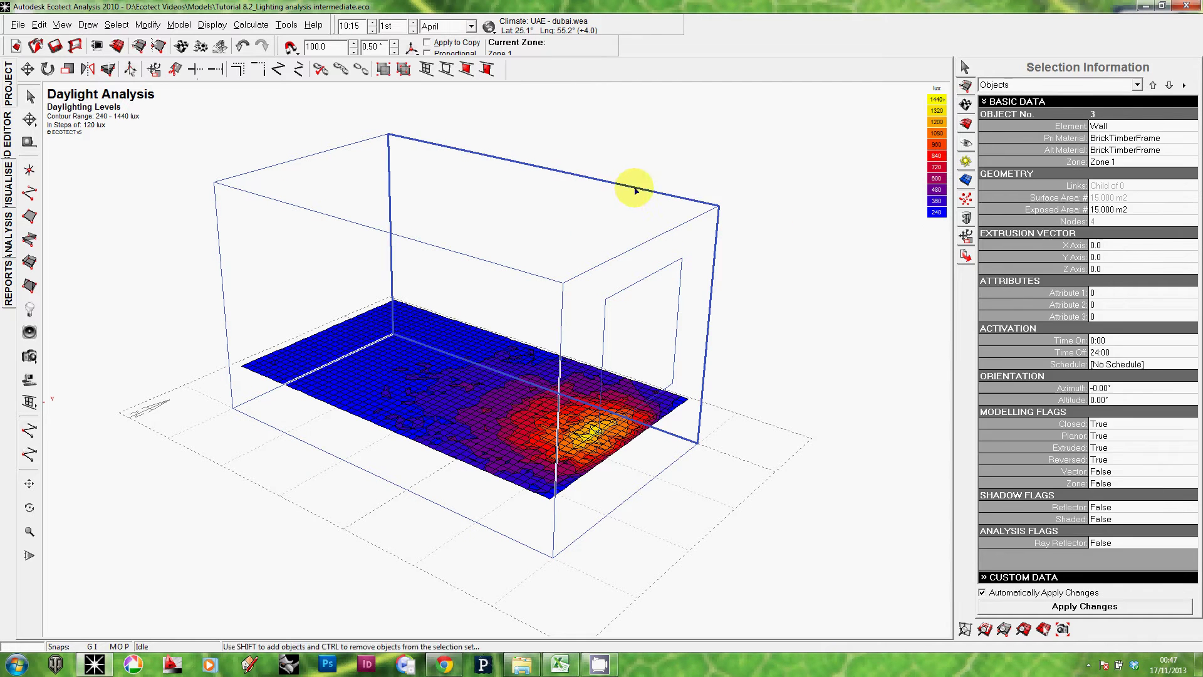
click(756, 227)
right_drag(745, 249, 739, 260)
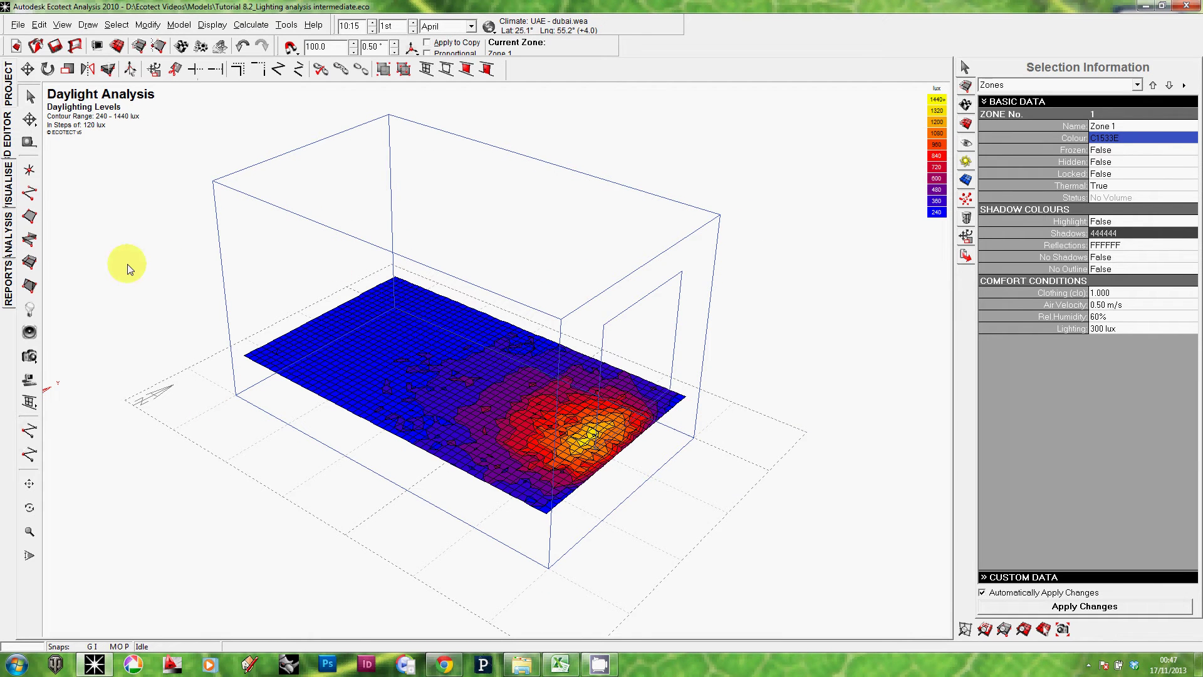
click(55, 46)
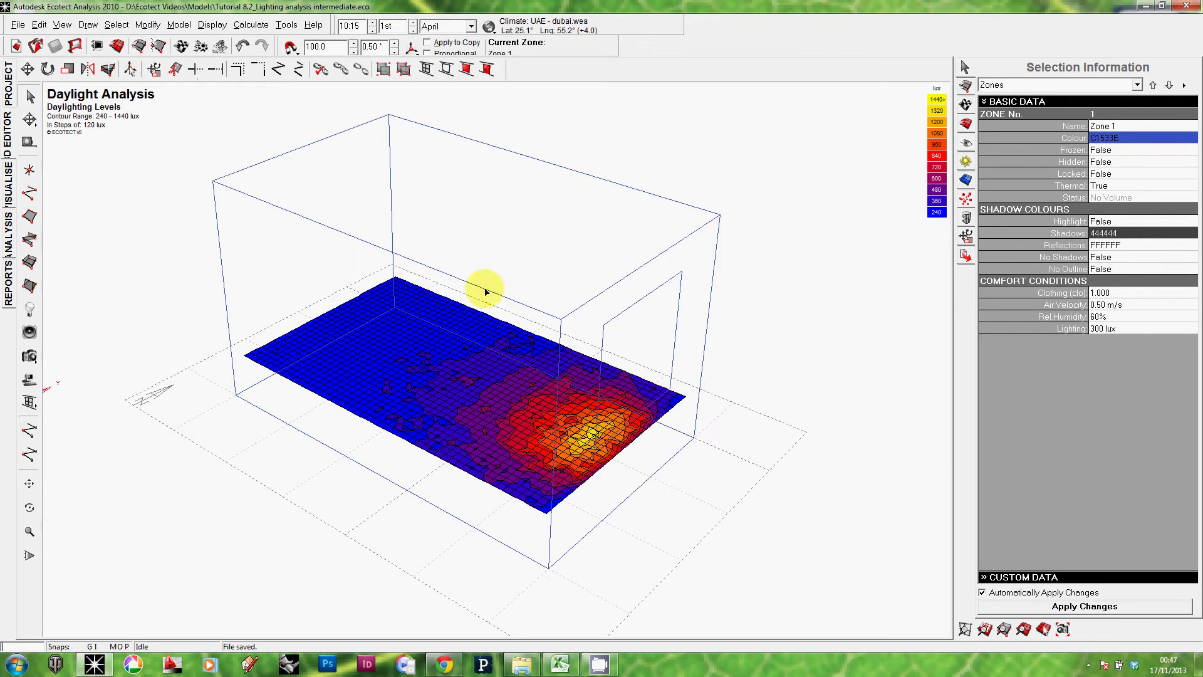
click(490, 405)
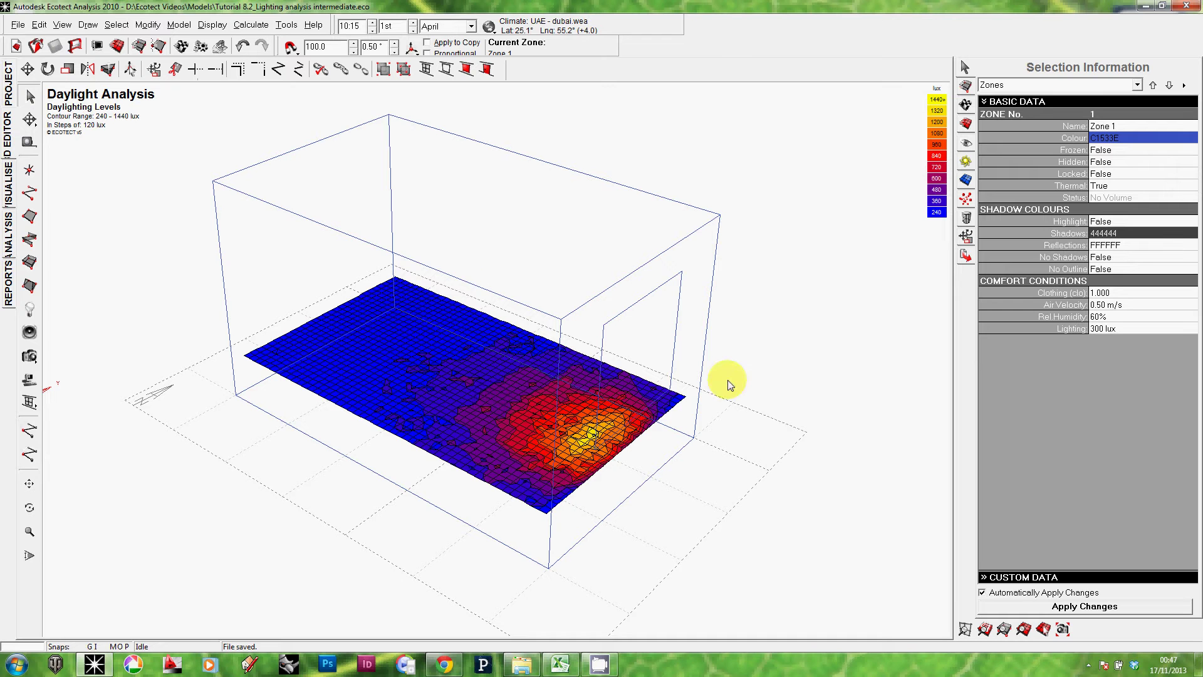
click(681, 325)
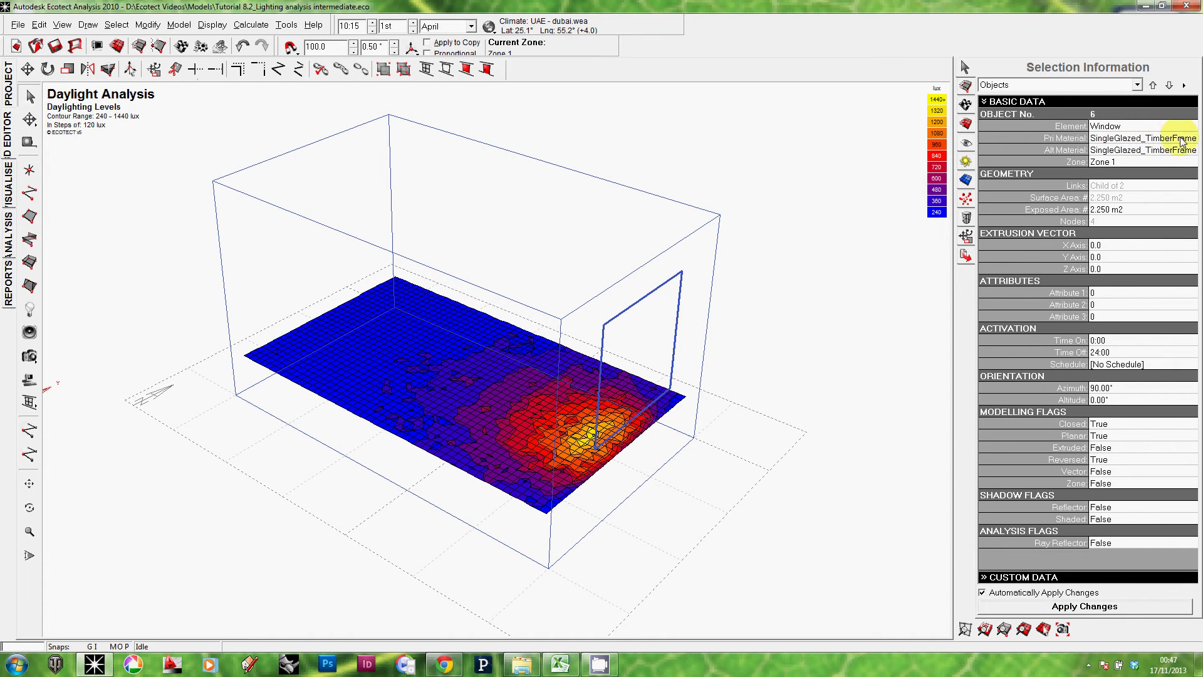
click(1181, 138)
click(1192, 138)
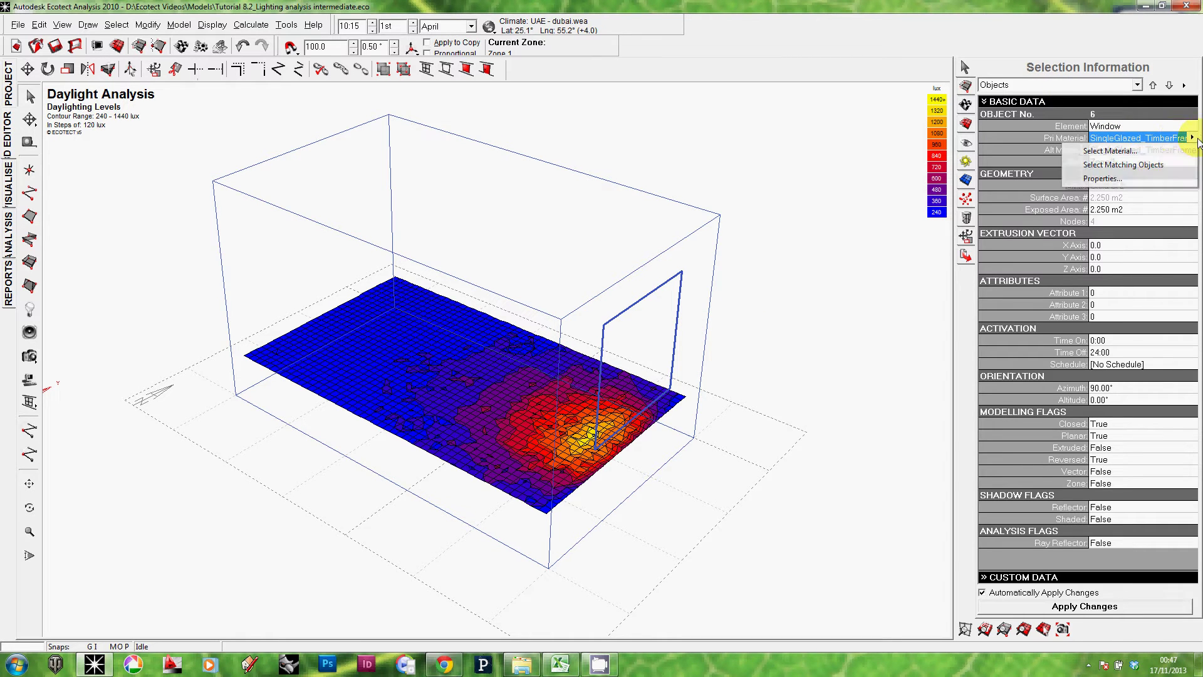
click(1157, 178)
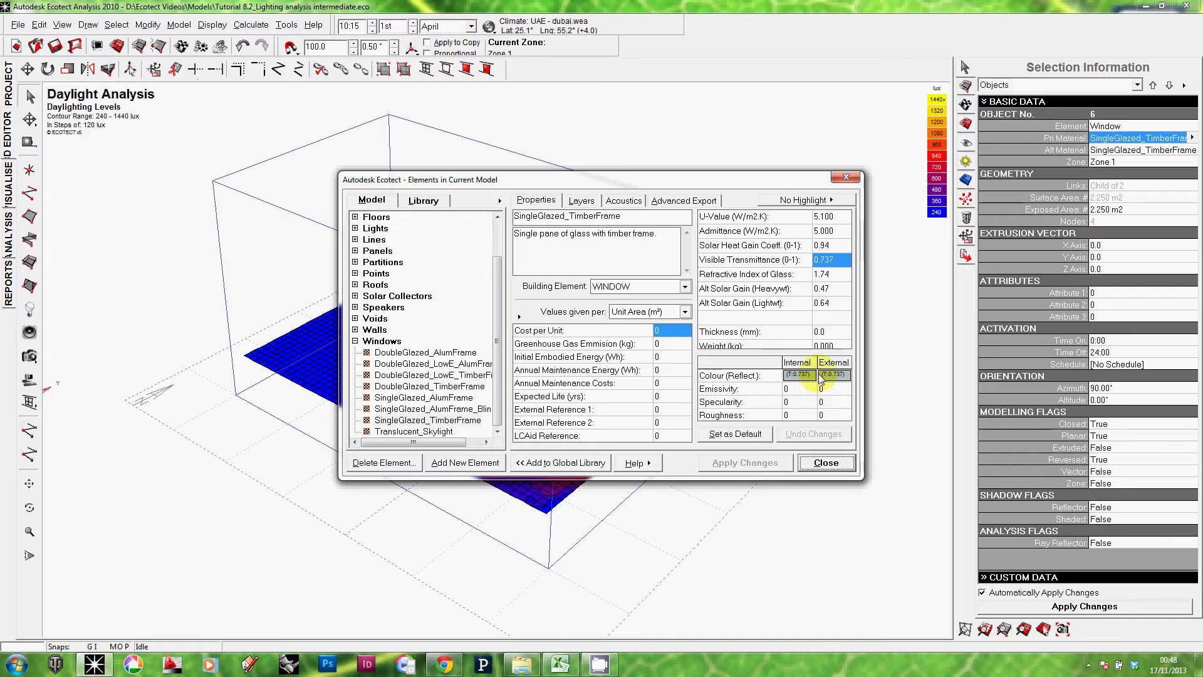
click(822, 464)
right_drag(798, 312, 819, 315)
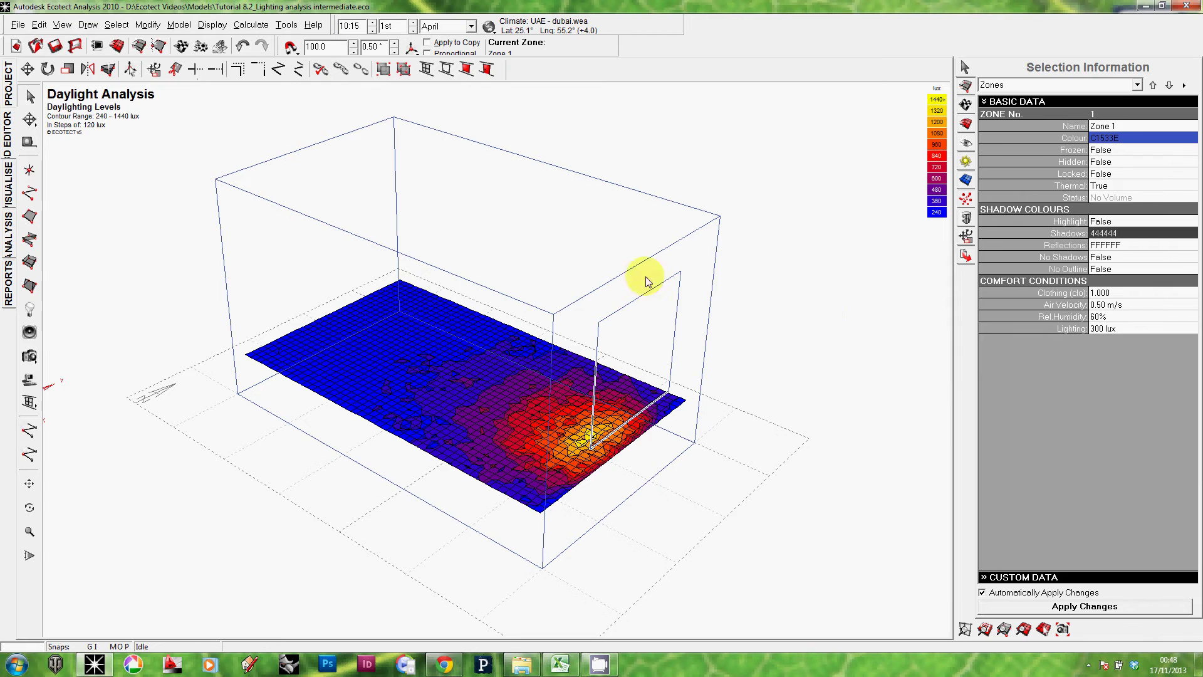
click(56, 48)
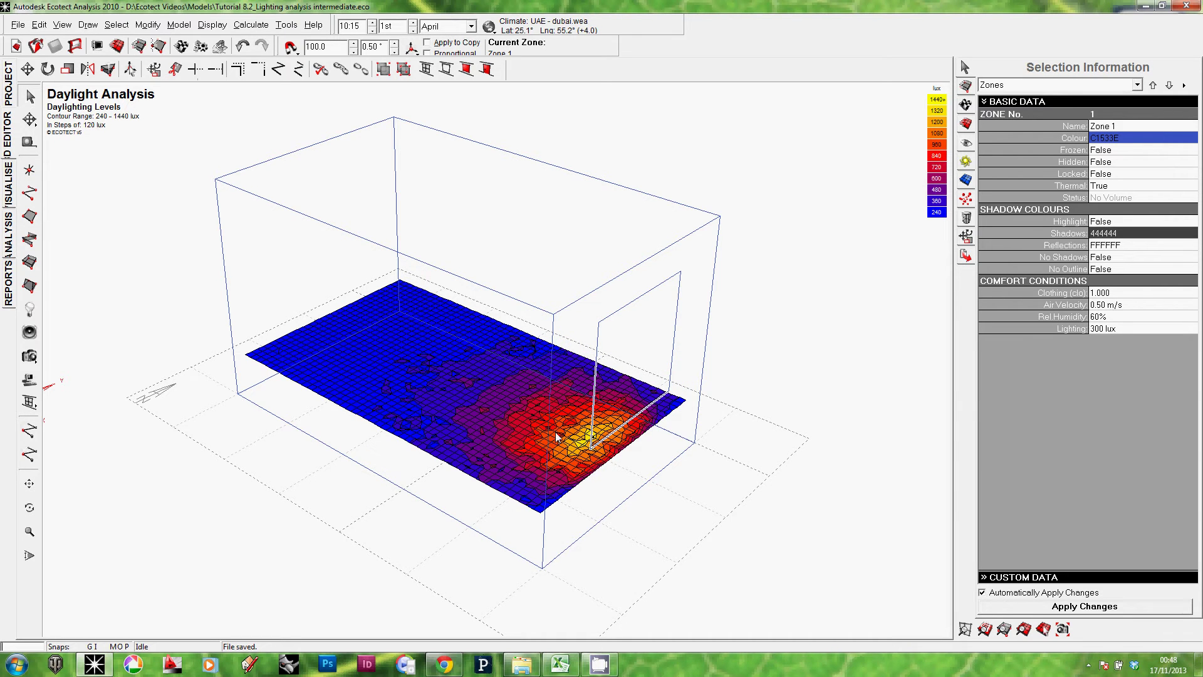
click(505, 405)
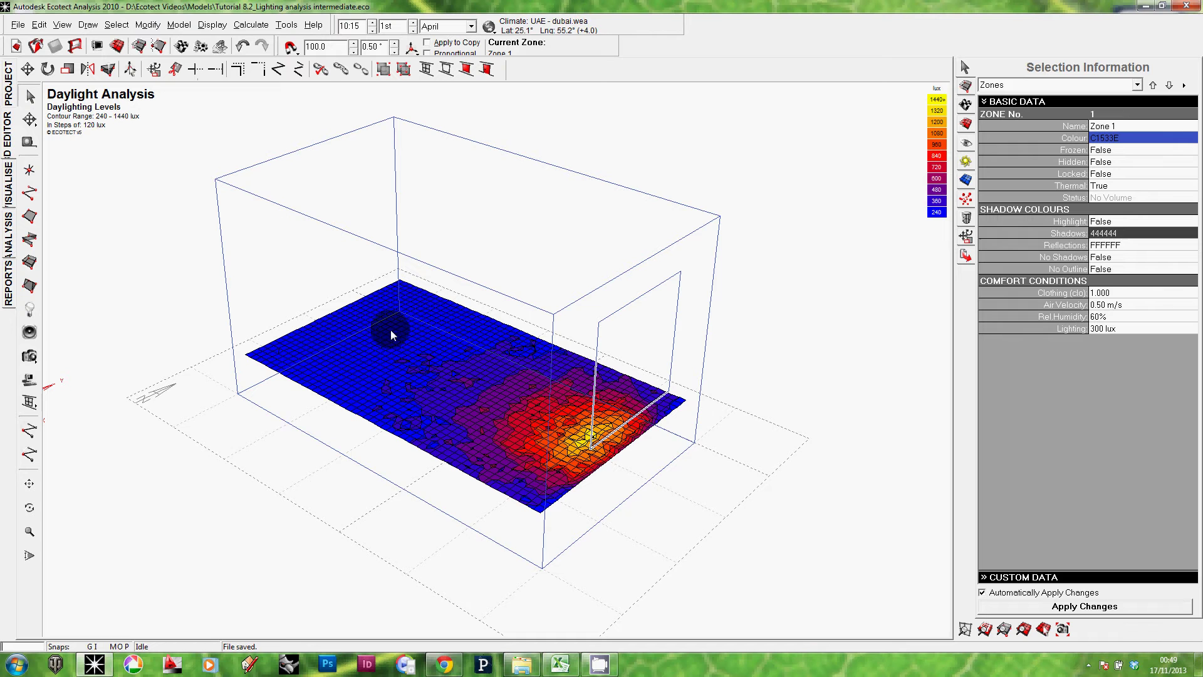
click(346, 296)
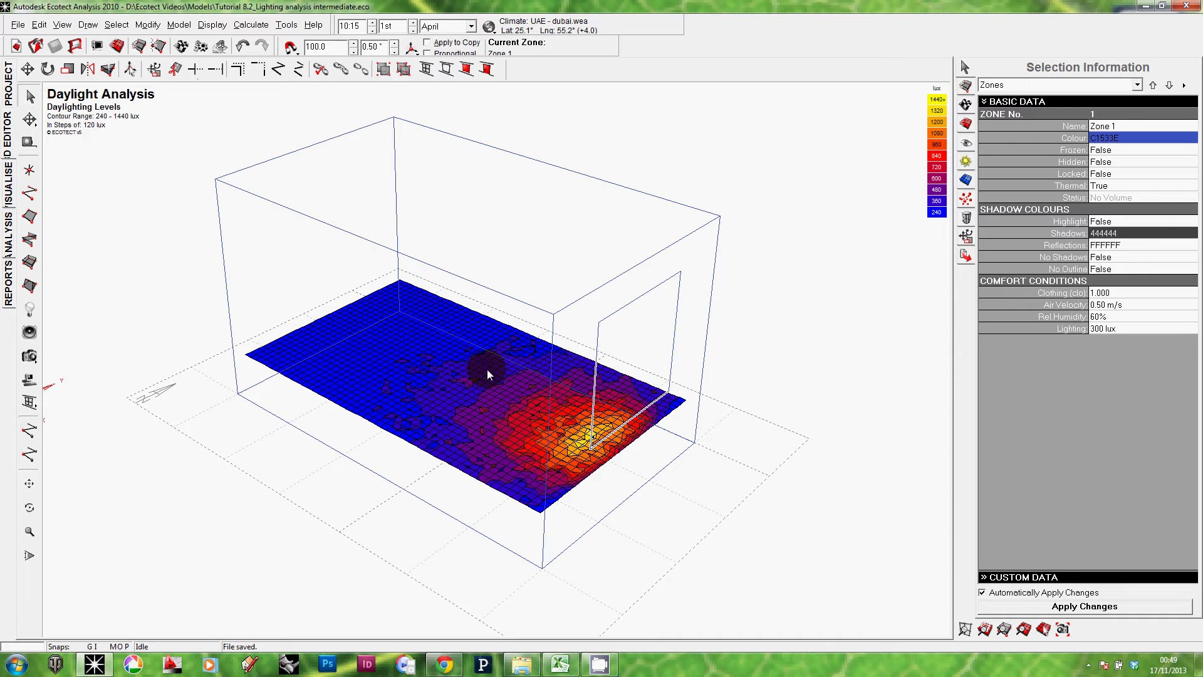
Draw a 500 by 3000 plane from (7000,2000) to (7500,5000) beside the window wall.
click(30, 218)
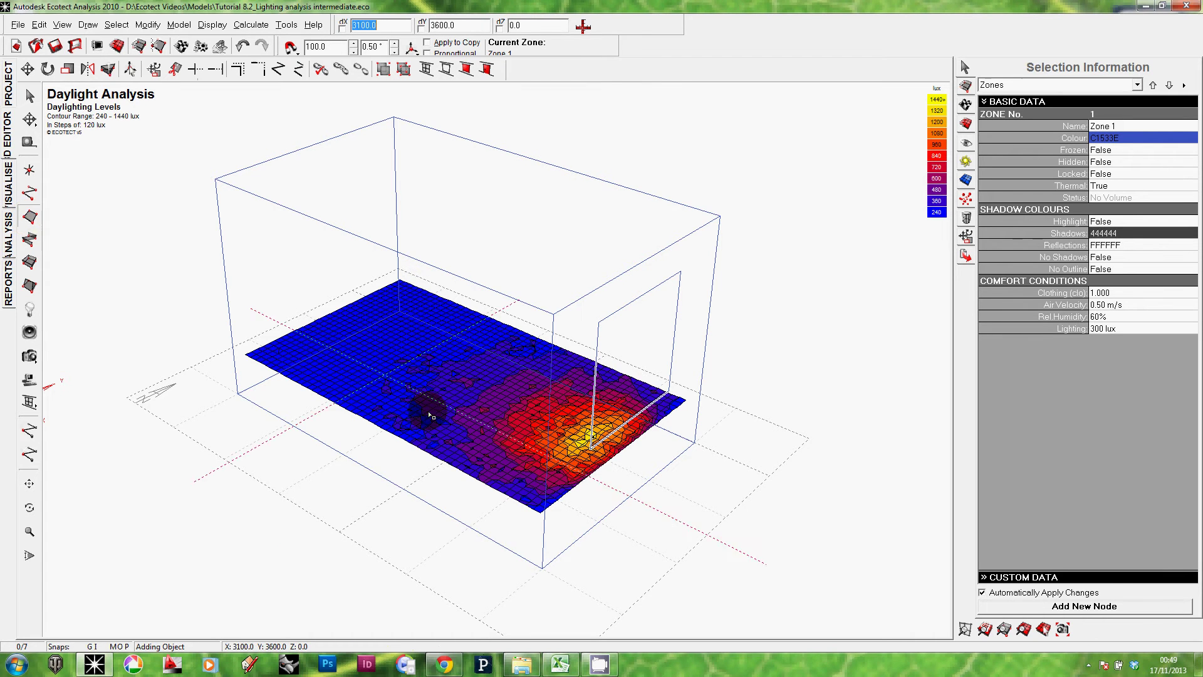
click(542, 568)
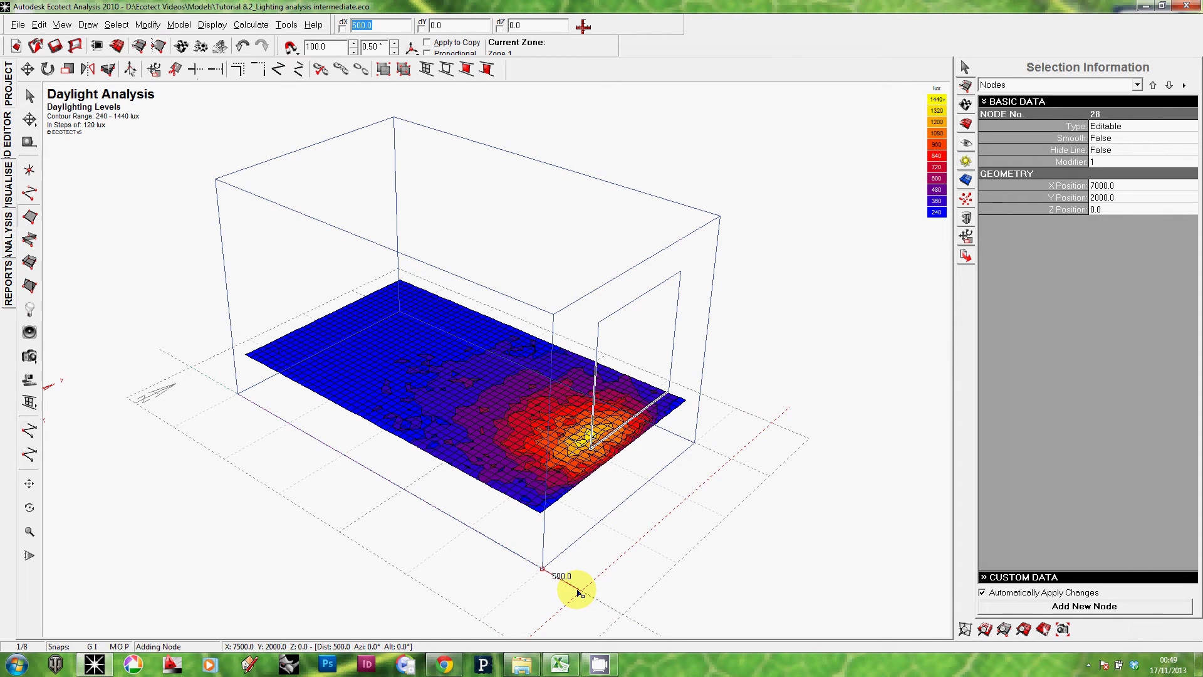
click(579, 590)
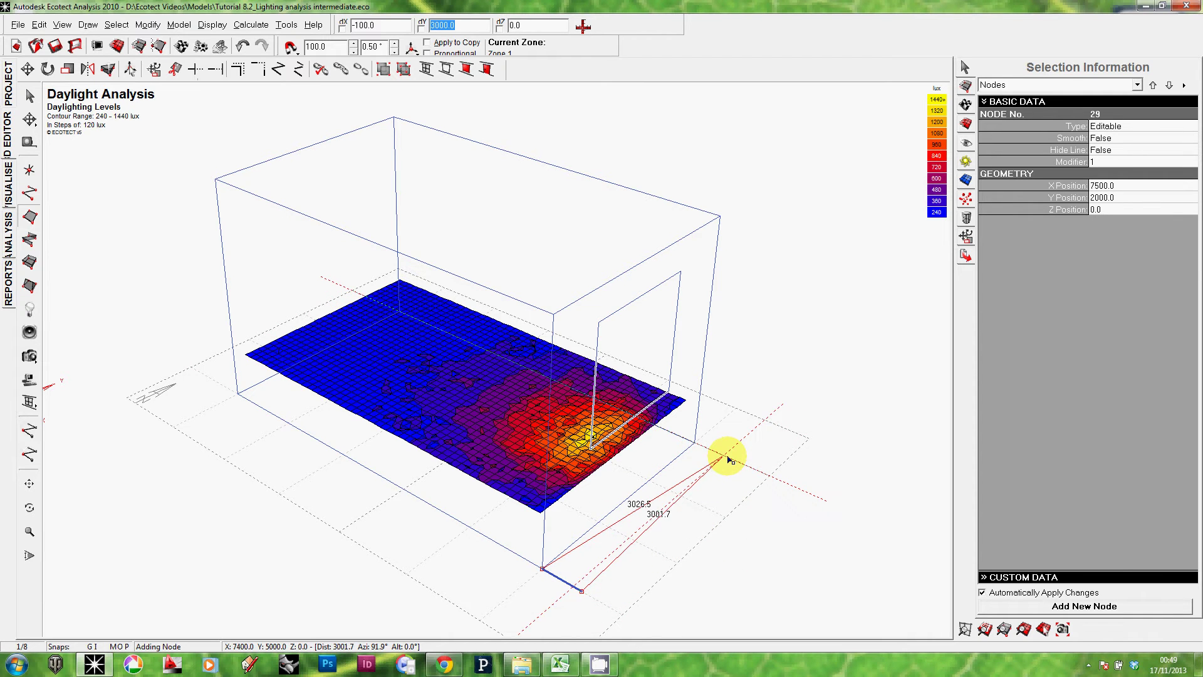
click(731, 461)
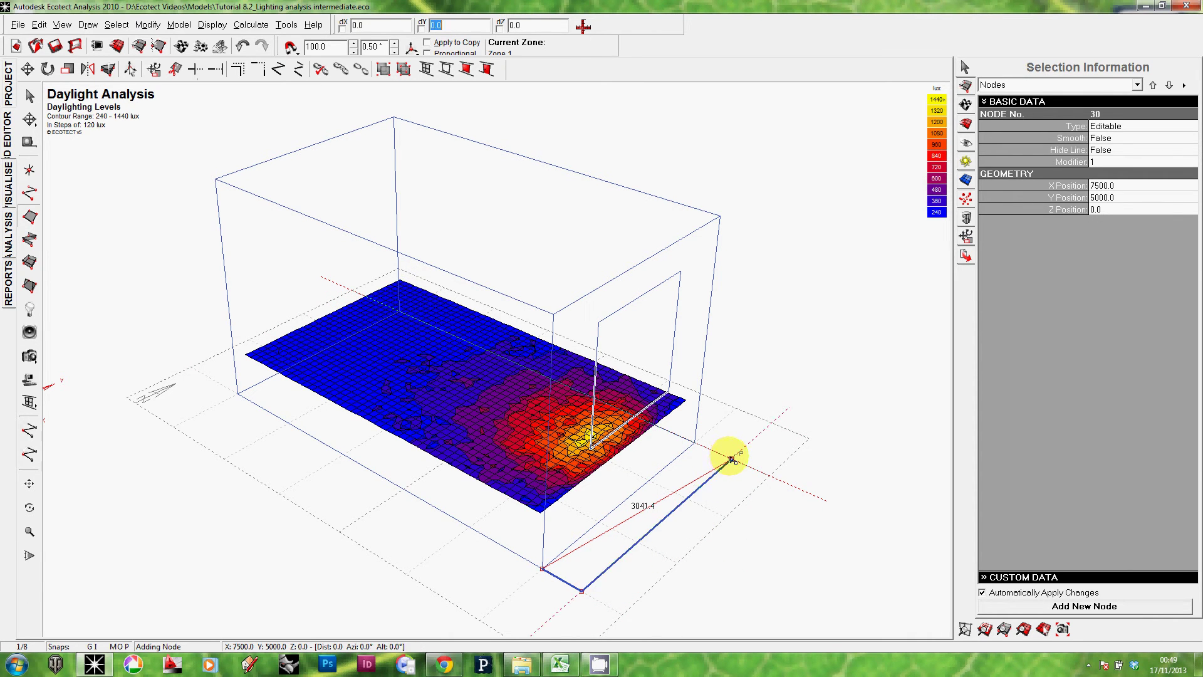
click(696, 443)
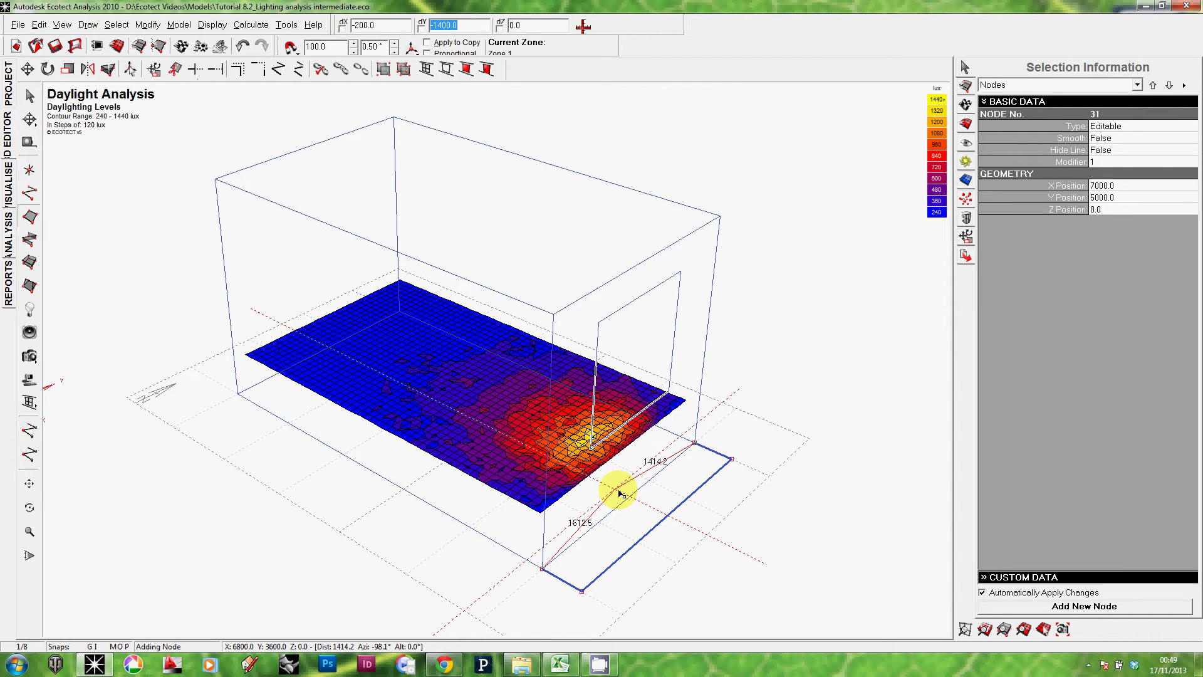
key(Escape)
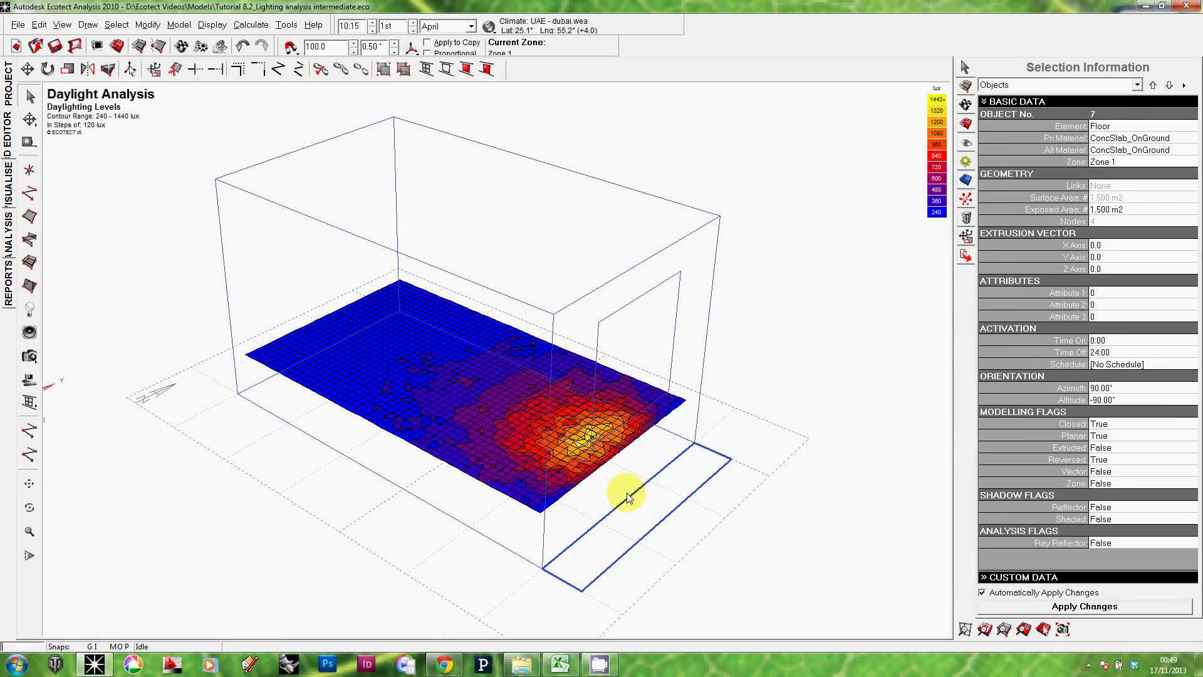
right_drag(782, 514, 760, 500)
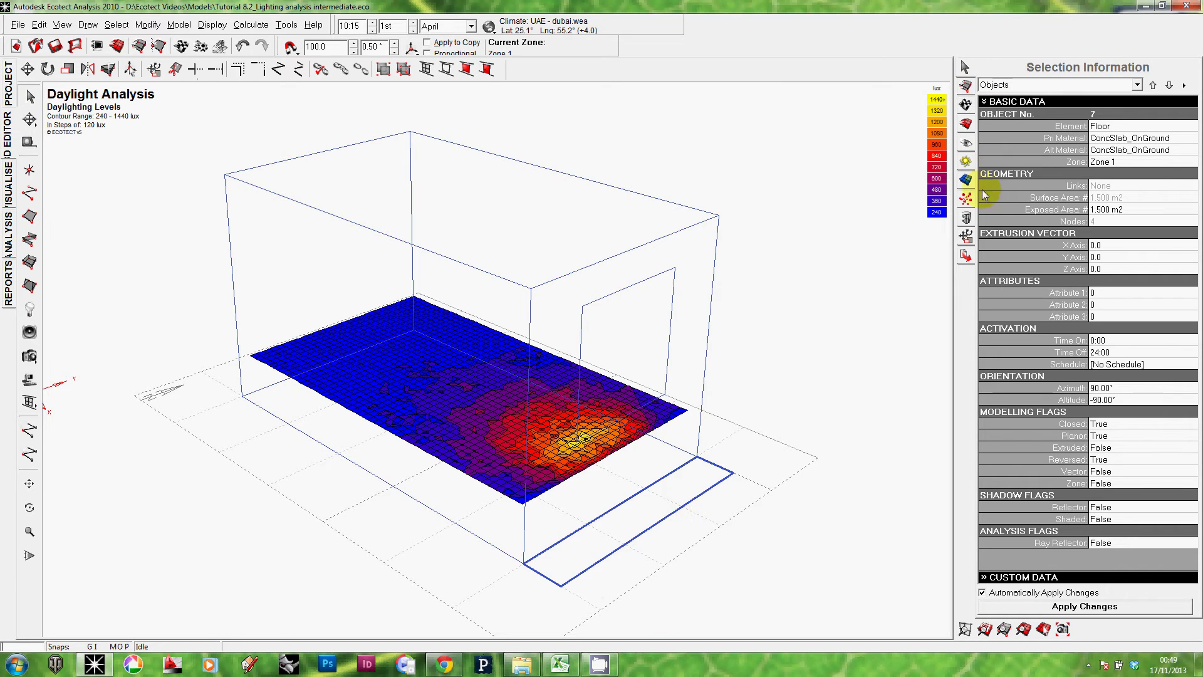
Raise the plane 2000 vertically with X move 0 via Object Transformation.
click(966, 236)
double_click(1050, 144)
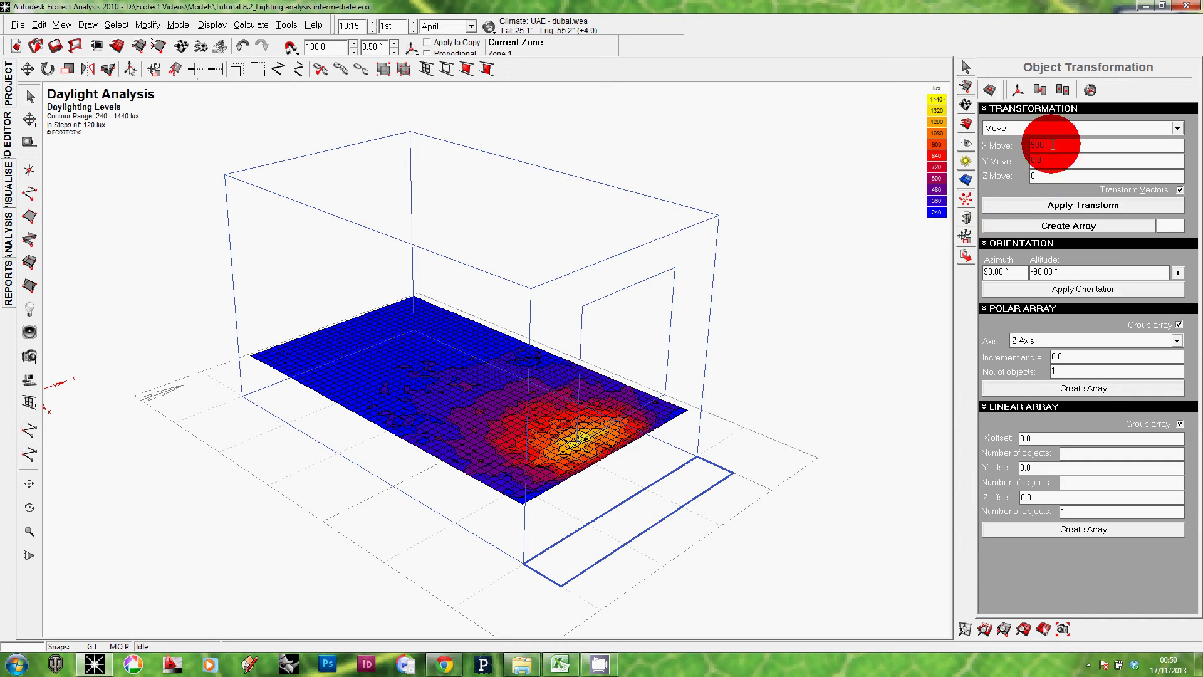
text(0)
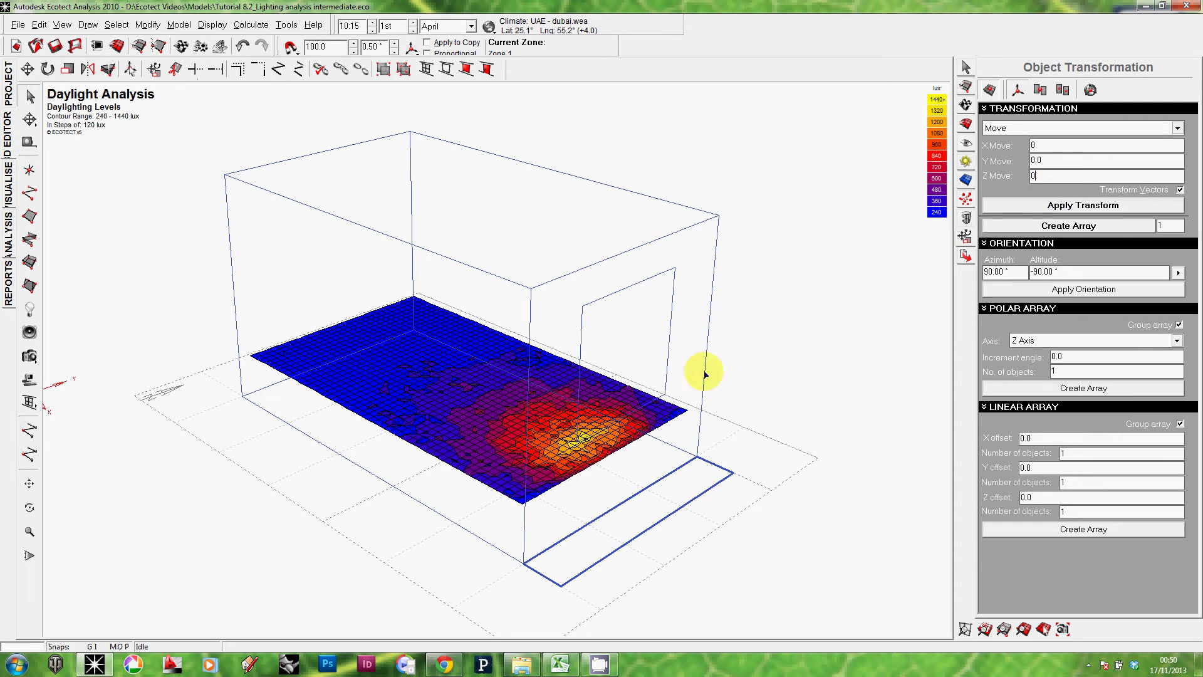
key(Return)
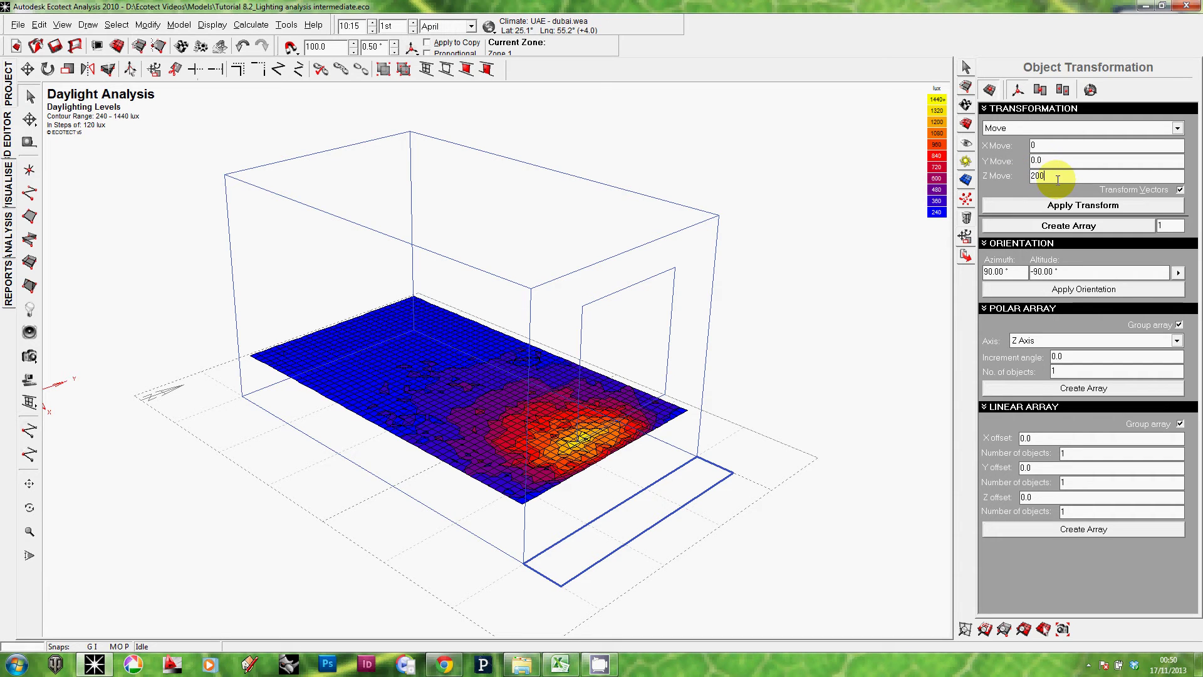
click(1073, 207)
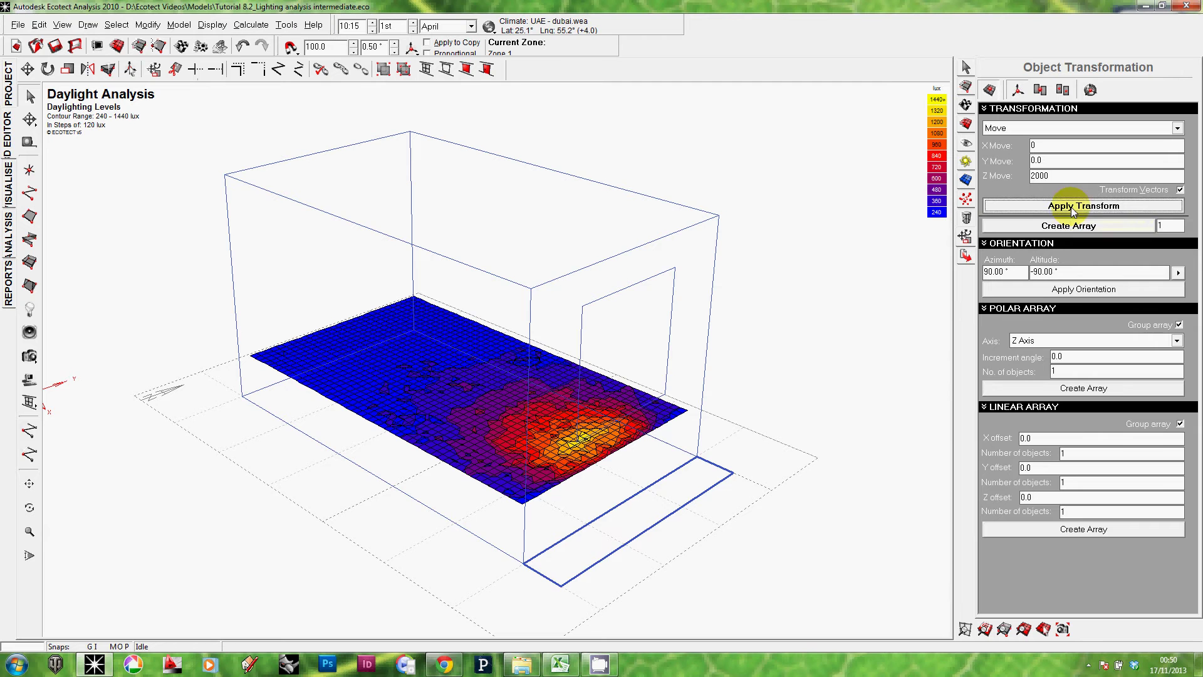
mouse_move(838, 315)
right_down()
mouse_move(853, 271)
mouse_move(841, 287)
mouse_move(620, 285)
right_up()
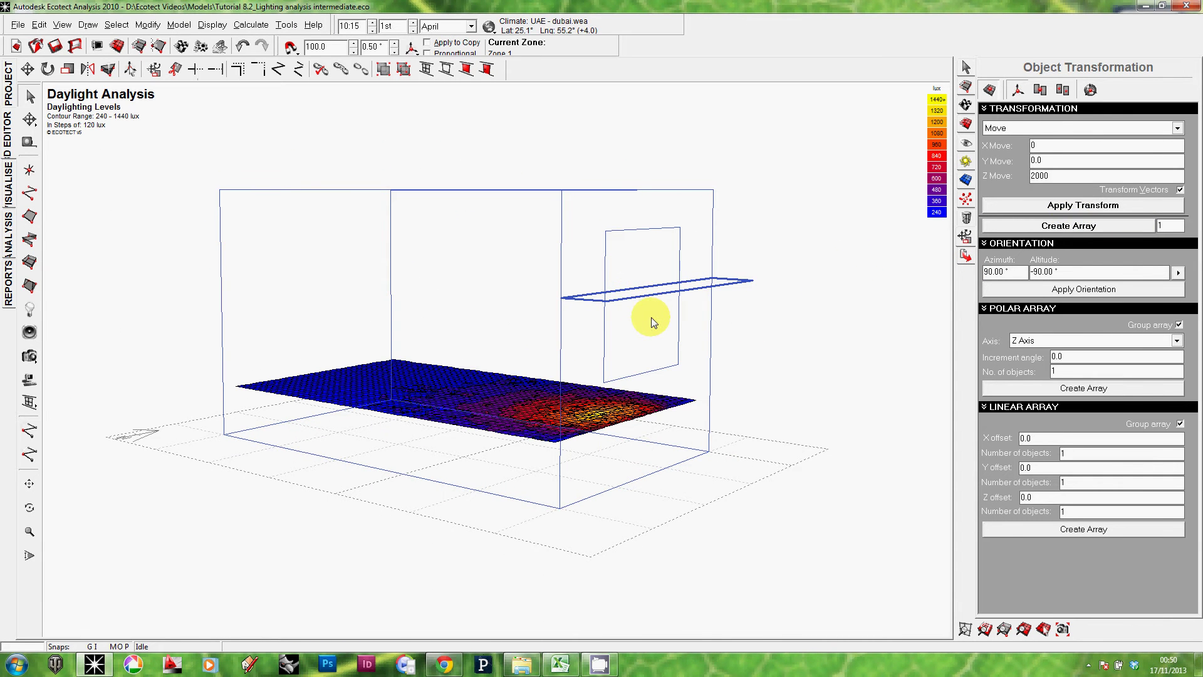
right_drag(690, 298, 608, 342)
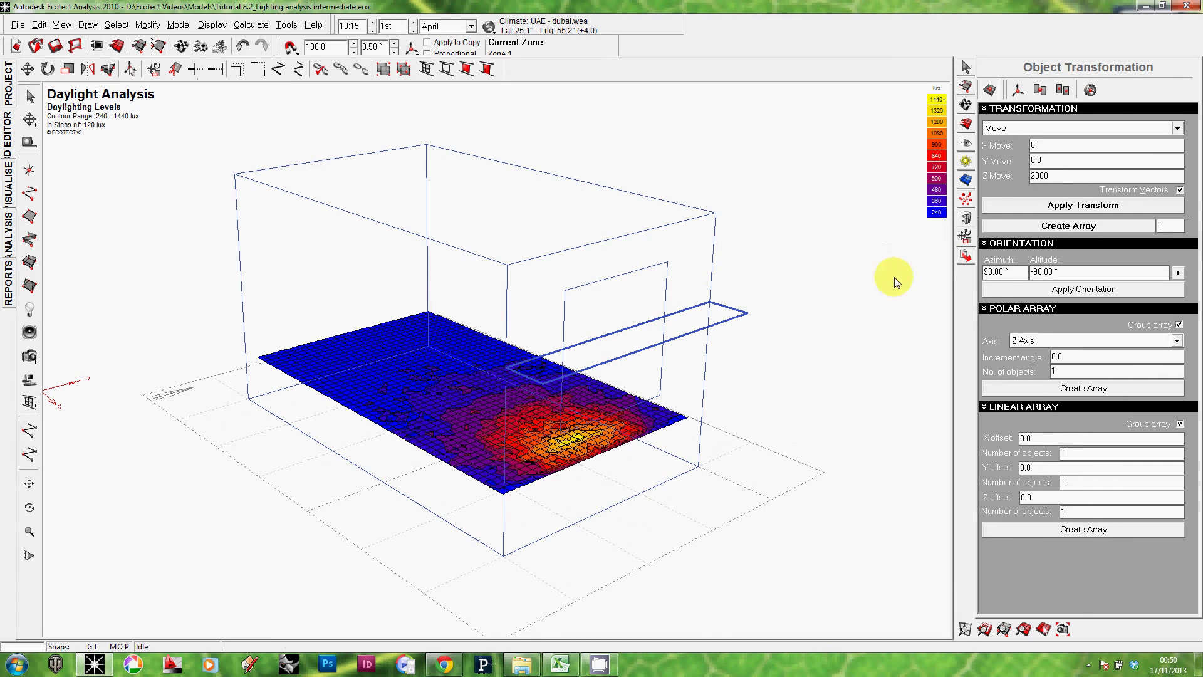
Lift the plane a further 500 and then 100 so it sits above the window.
double_click(1058, 177)
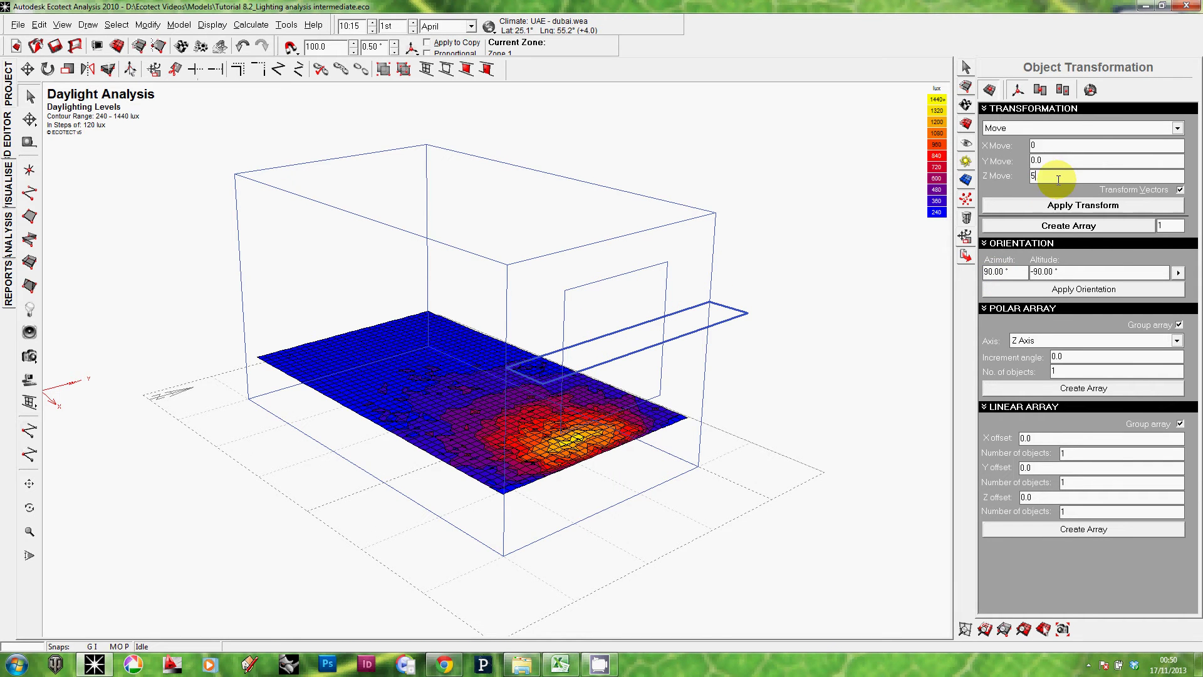
text(500)
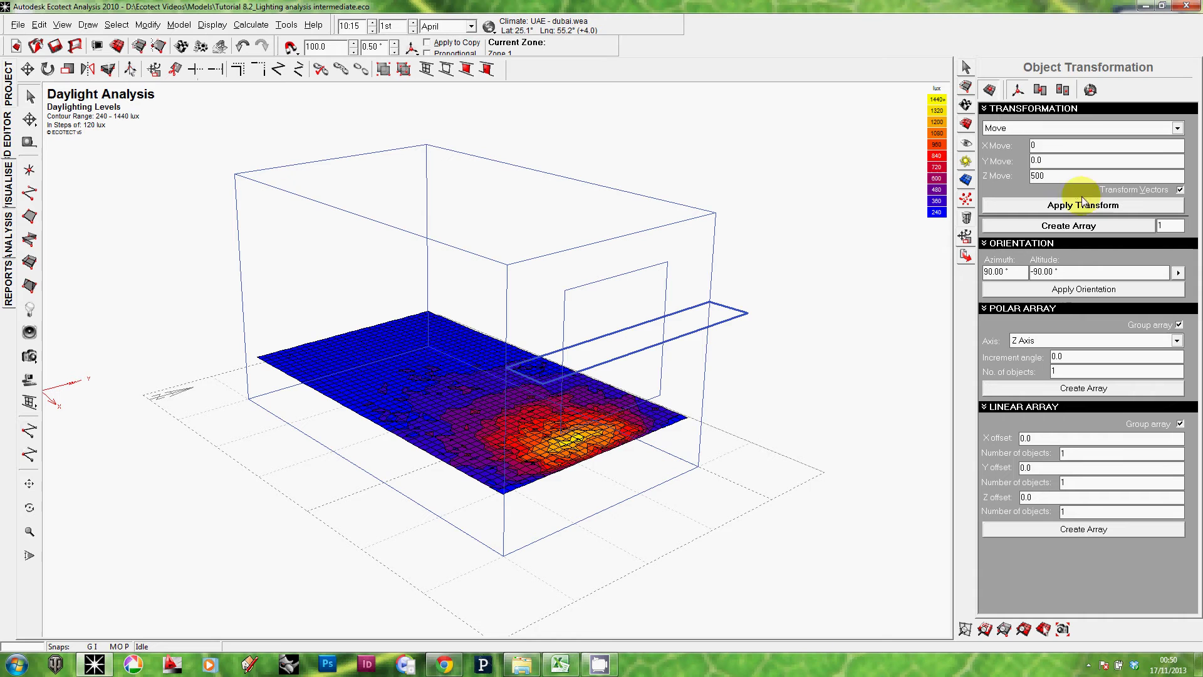
click(1082, 204)
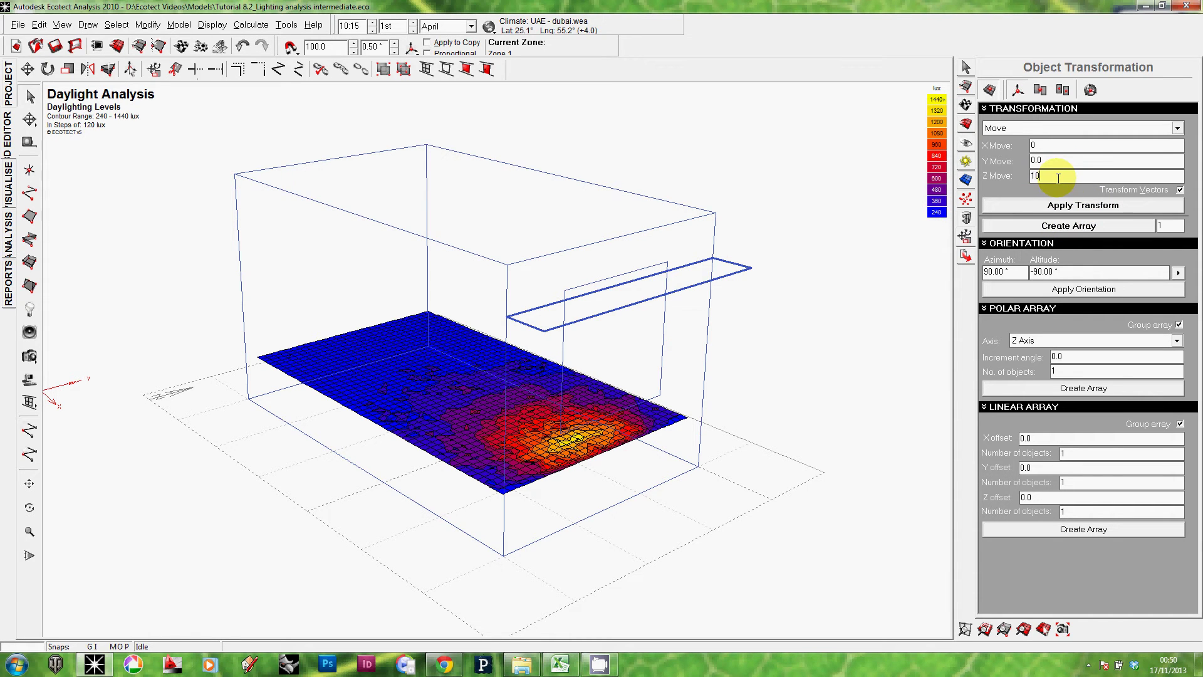
click(1079, 206)
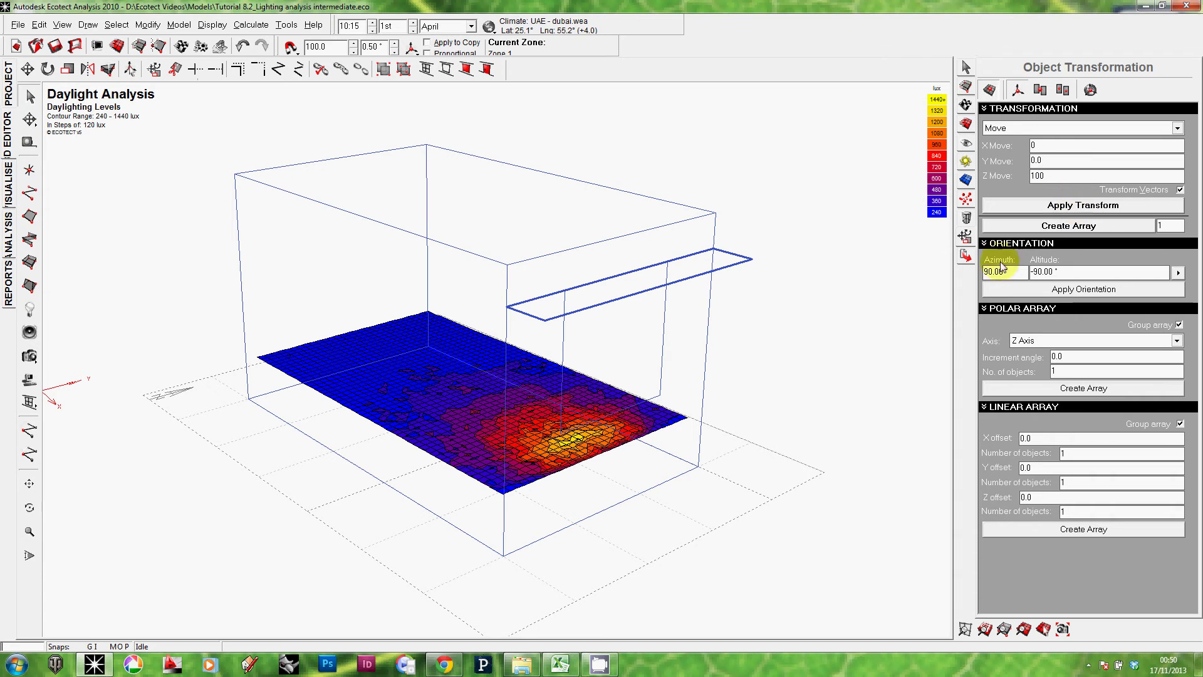
click(861, 317)
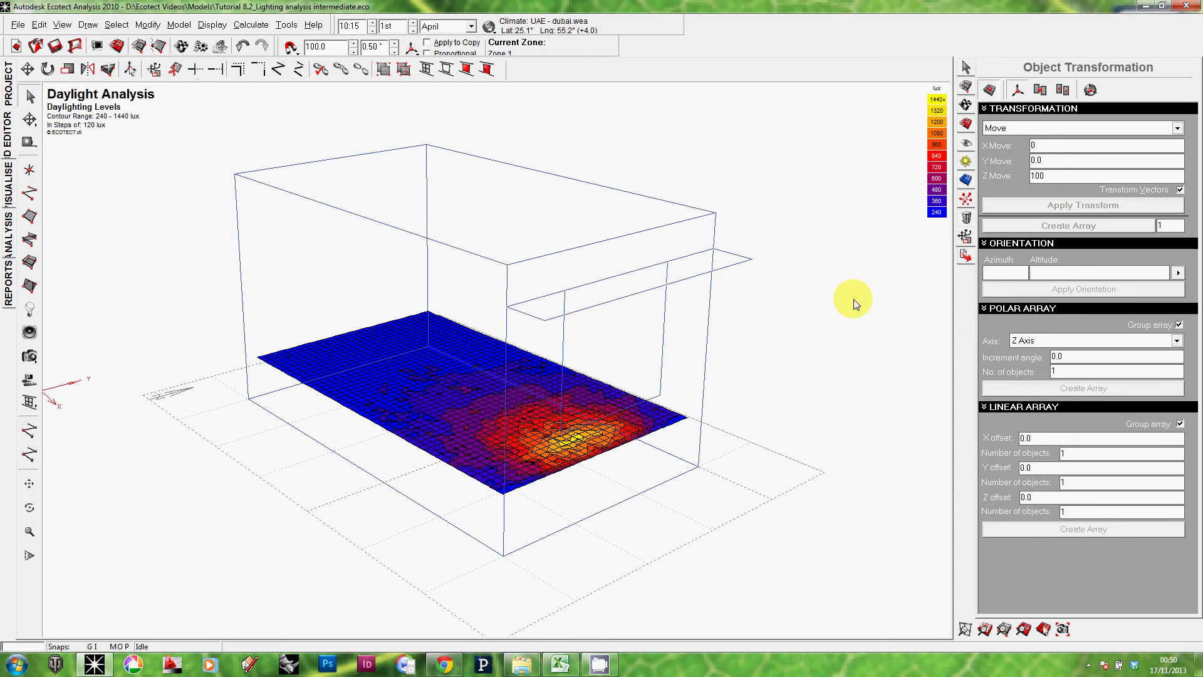
right_drag(702, 361, 693, 242)
drag(693, 242, 658, 277)
right_drag(658, 277, 653, 279)
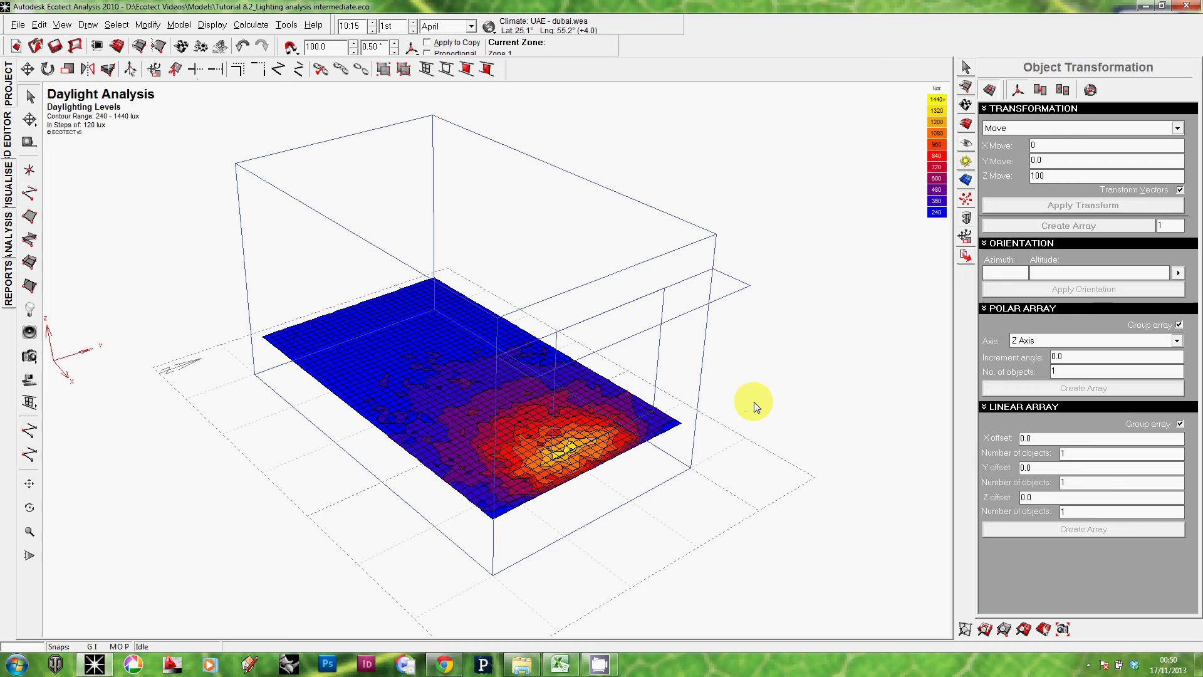
Inspect the overhang in the Visualise view, save the model, and return to the 3D Editor.
click(966, 196)
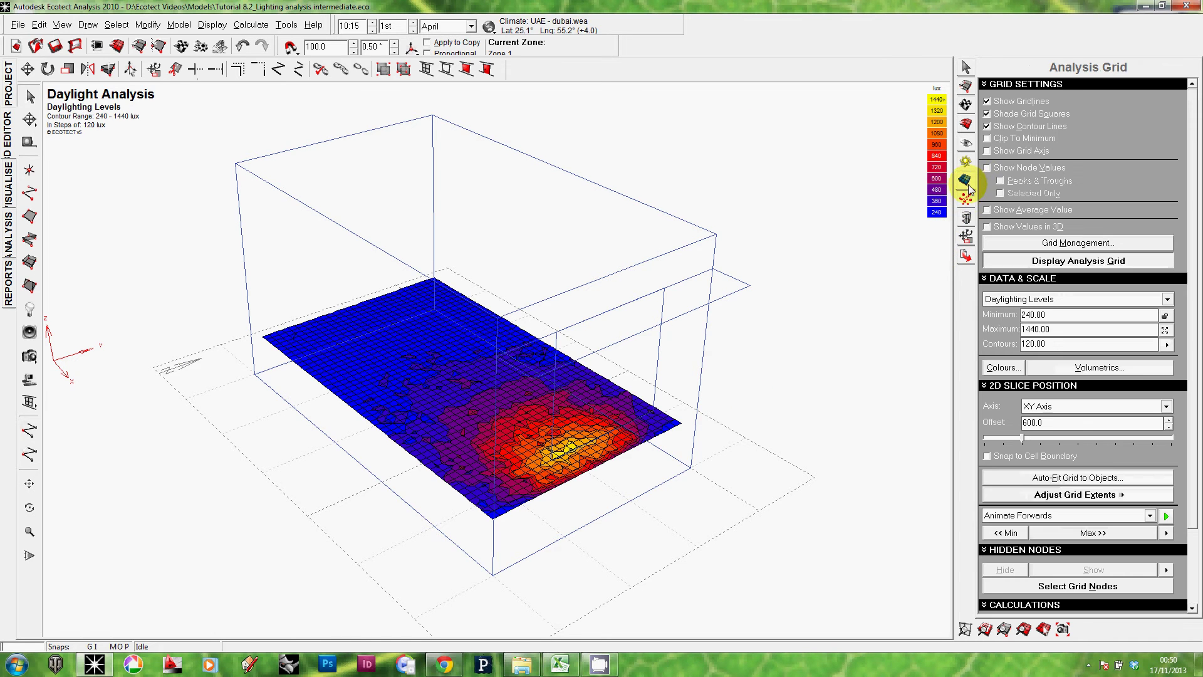
click(9, 187)
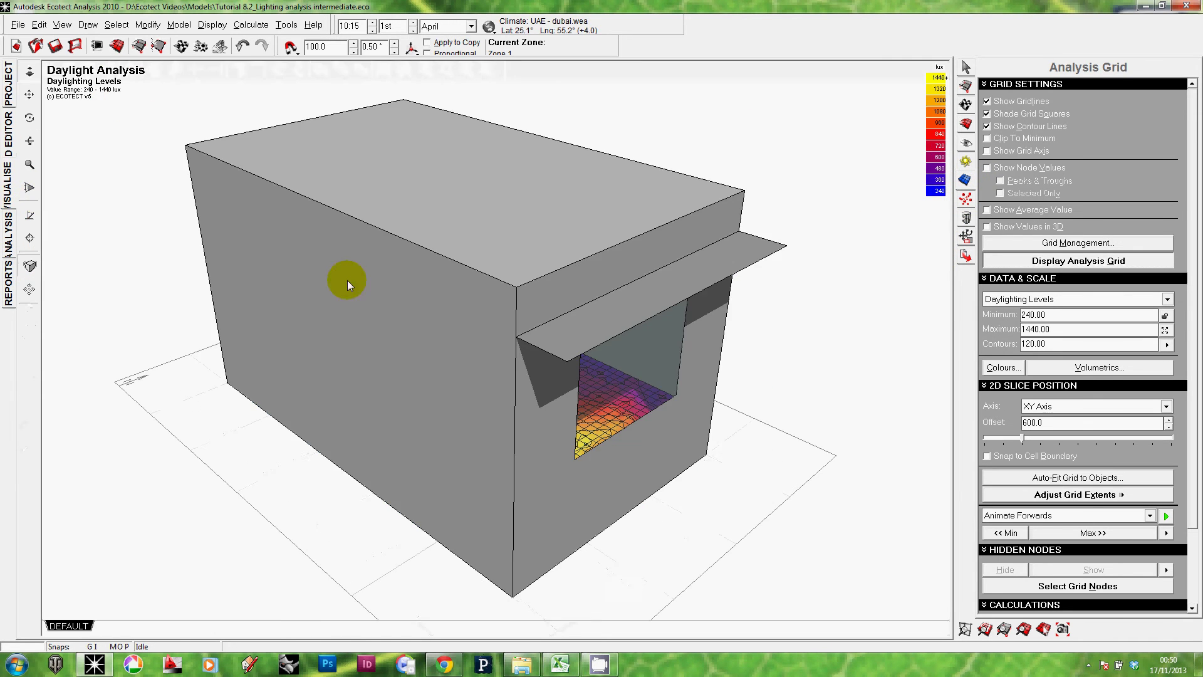
drag(519, 333, 422, 350)
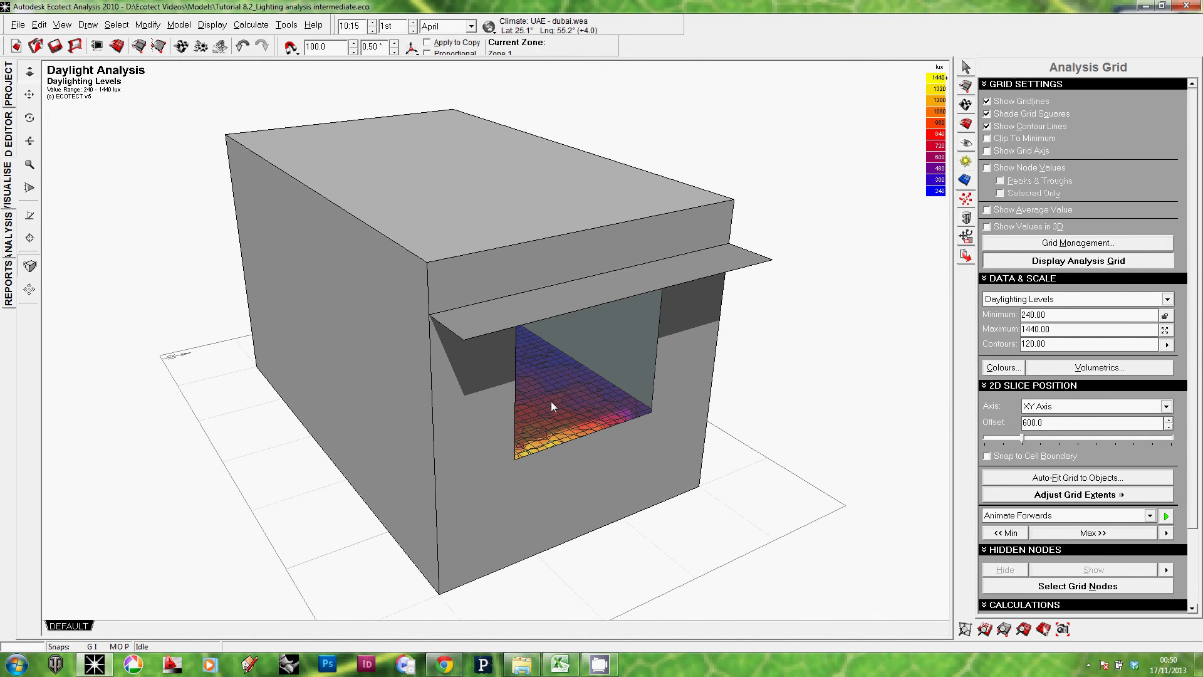
drag(552, 402, 552, 426)
drag(543, 469, 590, 460)
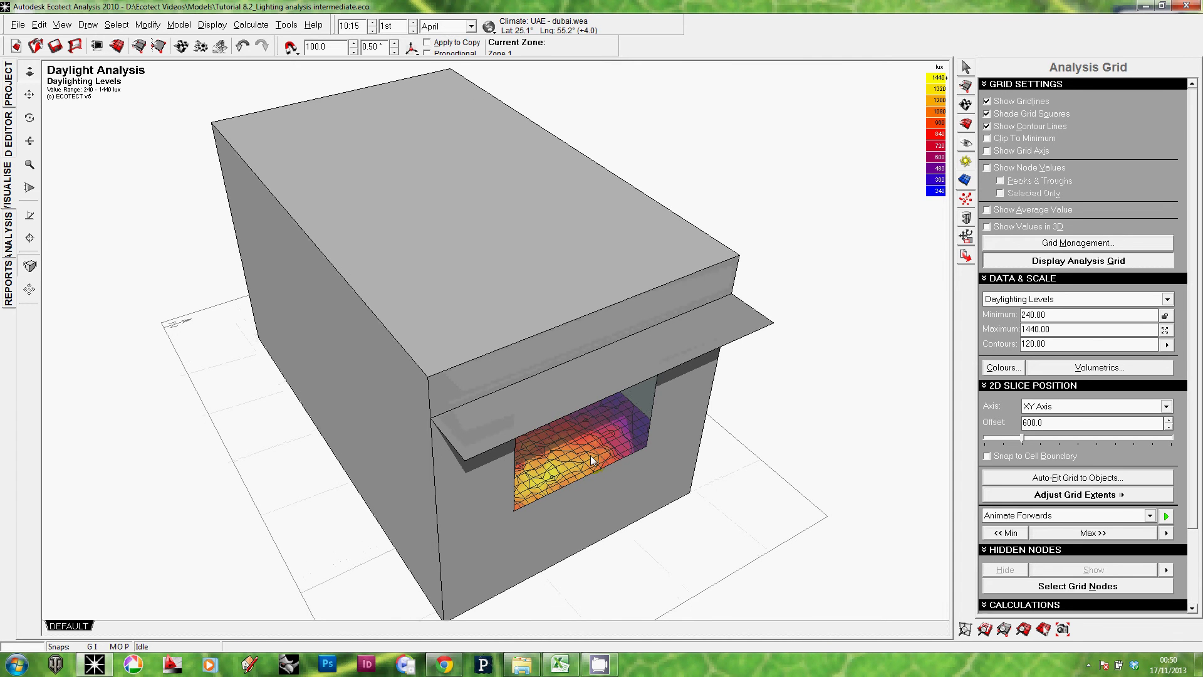
click(54, 45)
click(8, 131)
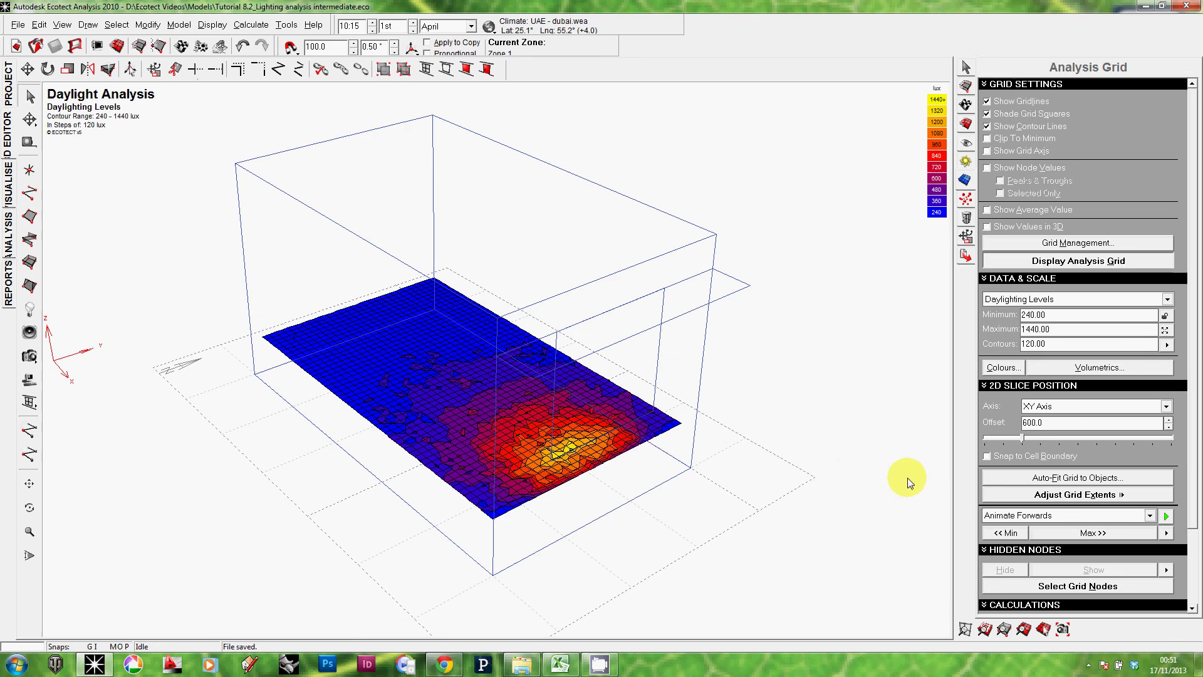
Run a new daylight level calculation over the analysis grid, stepping through the wizard to OK.
drag(580, 345, 828, 461)
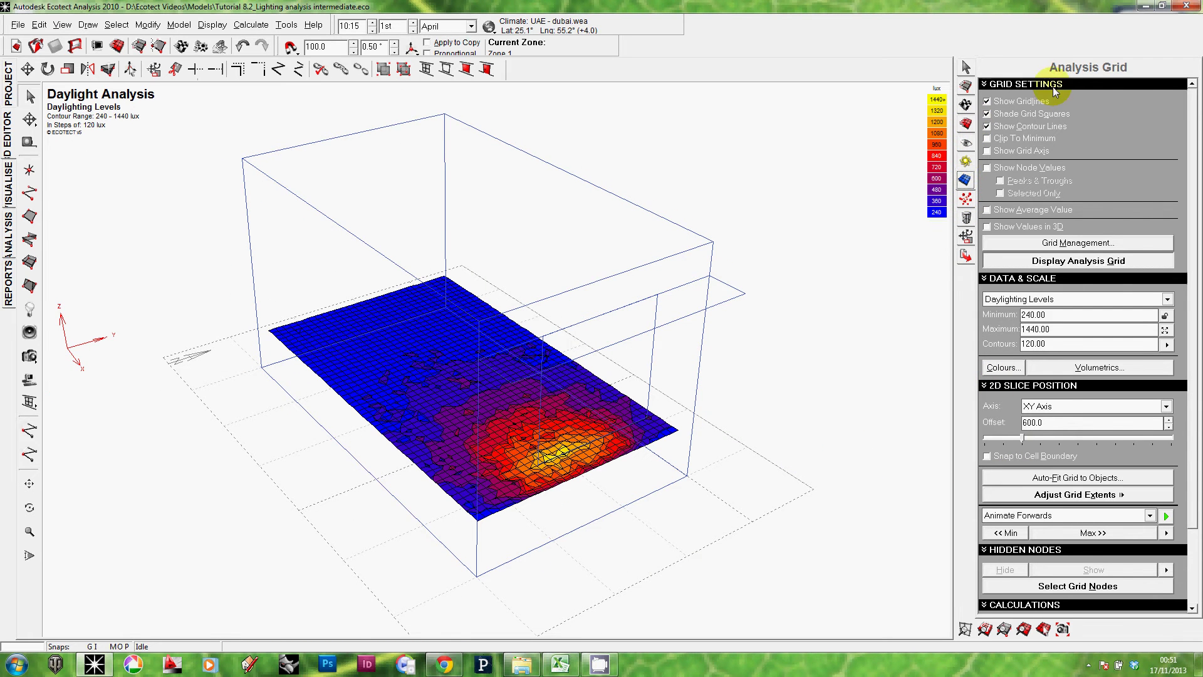
click(966, 181)
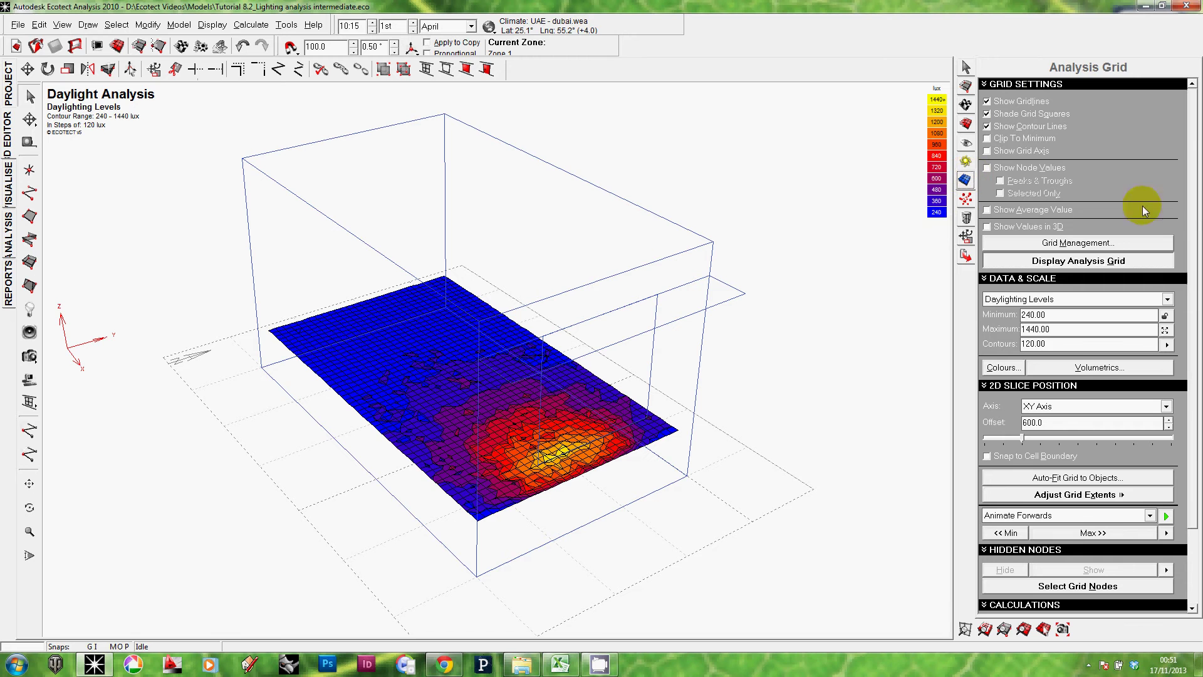
click(1192, 344)
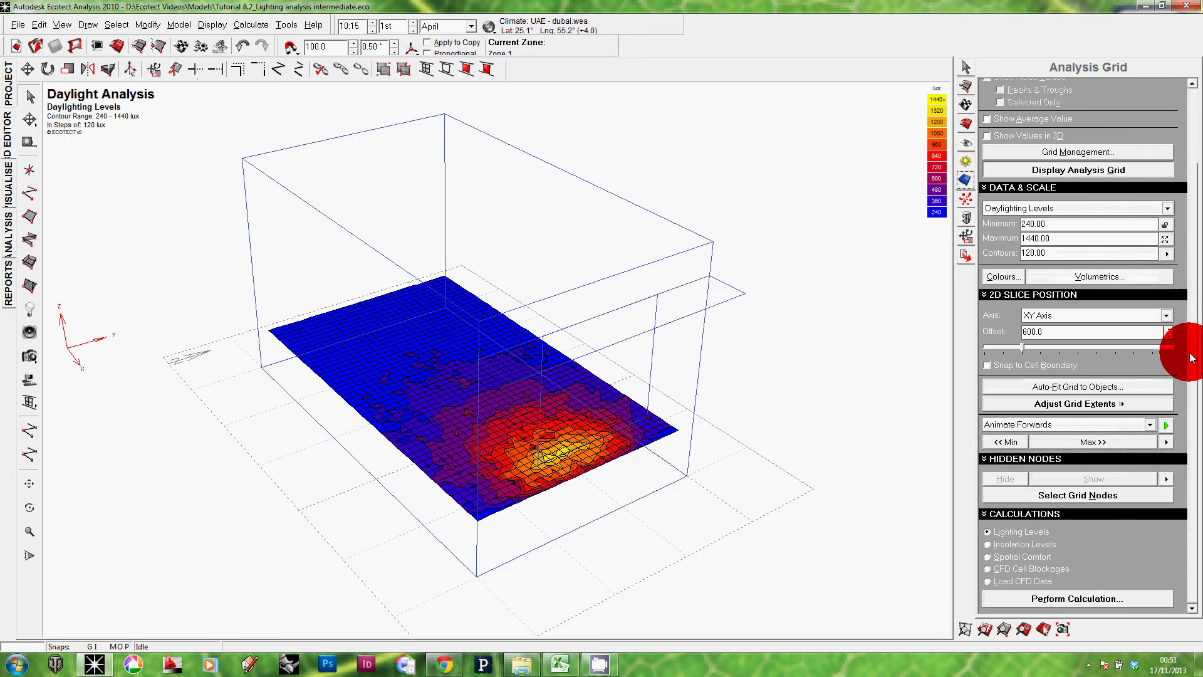
click(1070, 602)
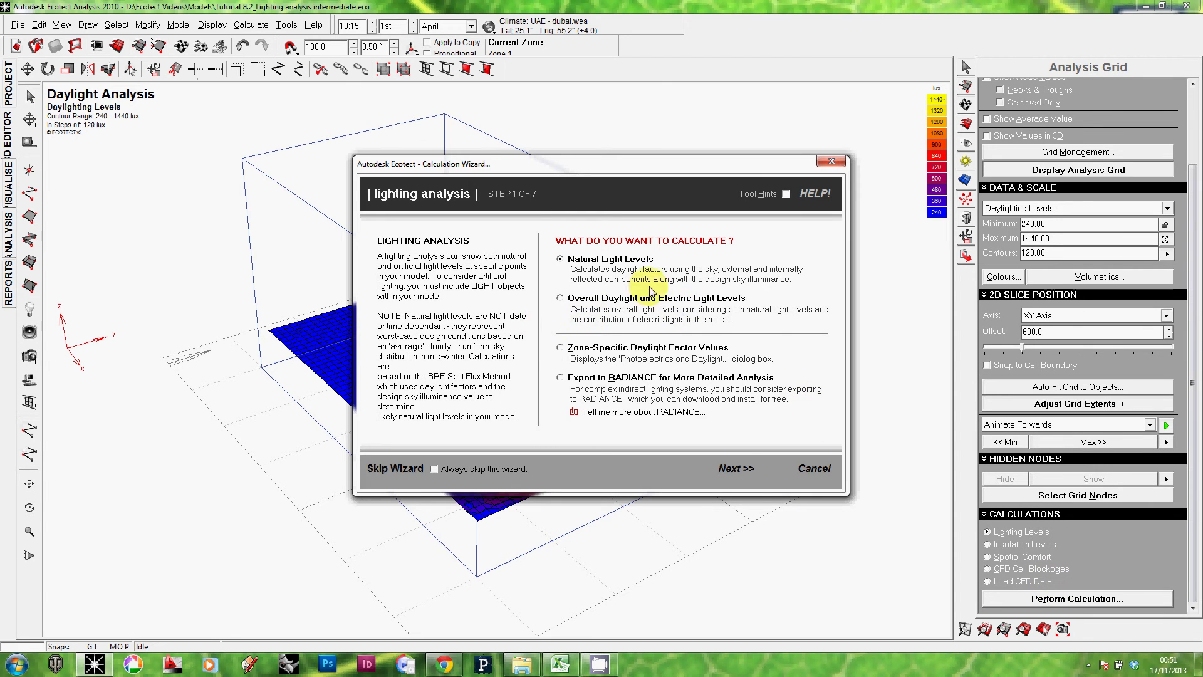
click(735, 469)
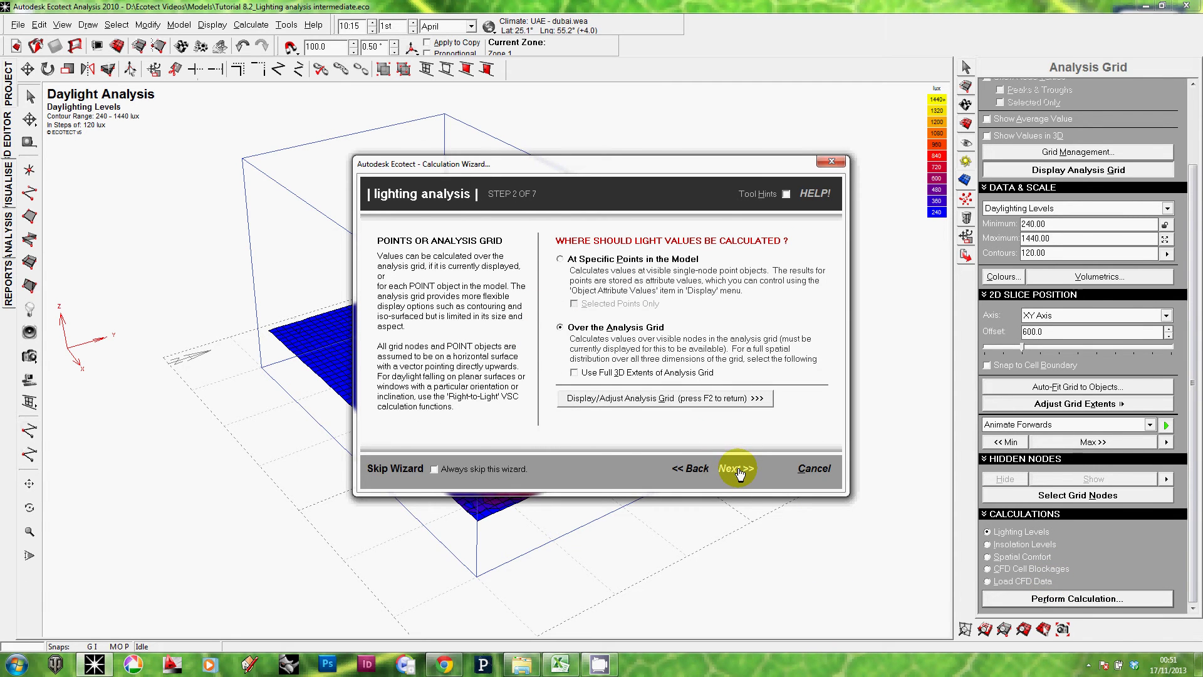
click(738, 470)
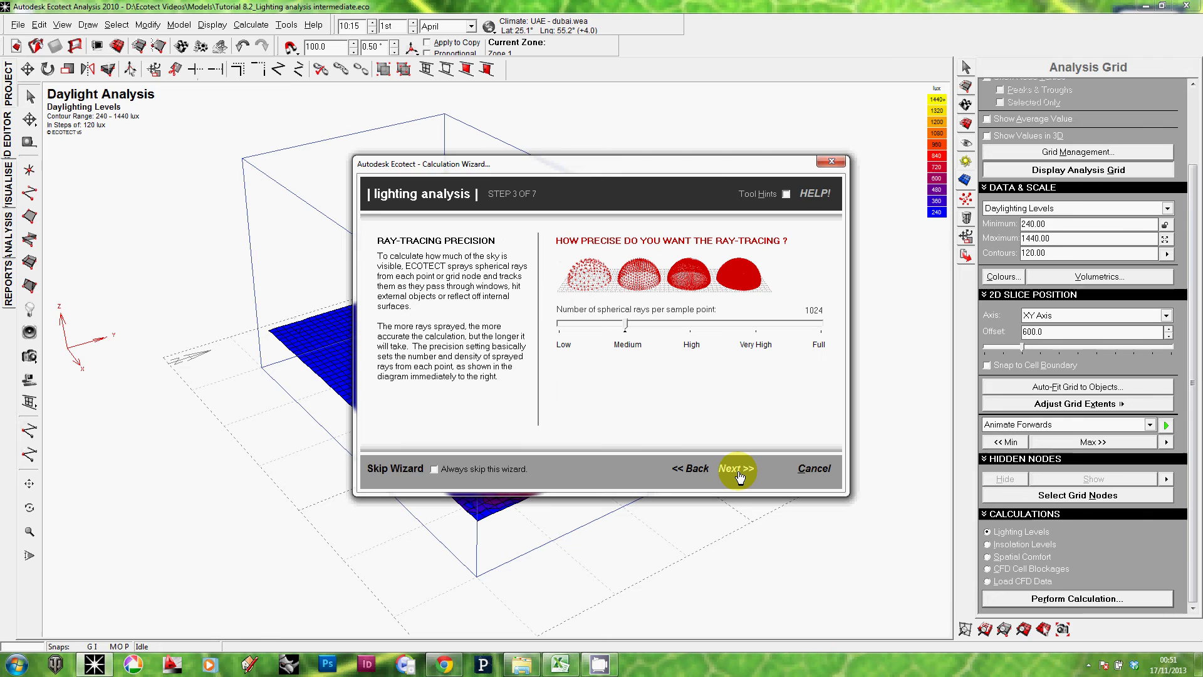
click(737, 469)
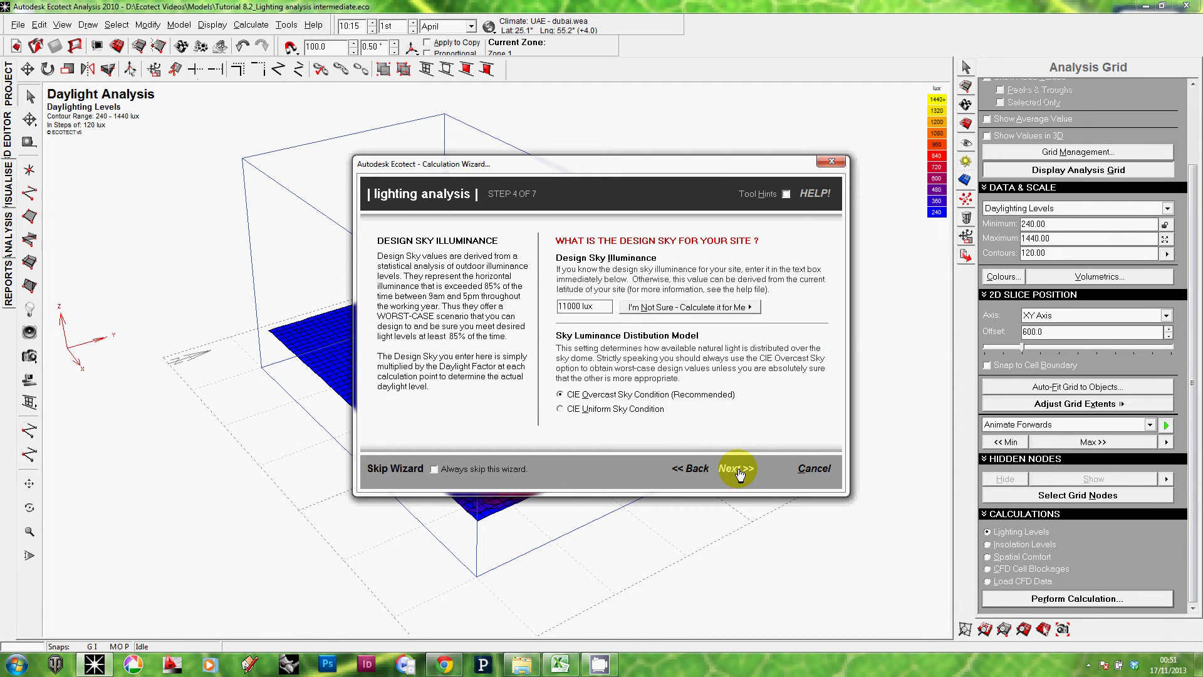
click(737, 469)
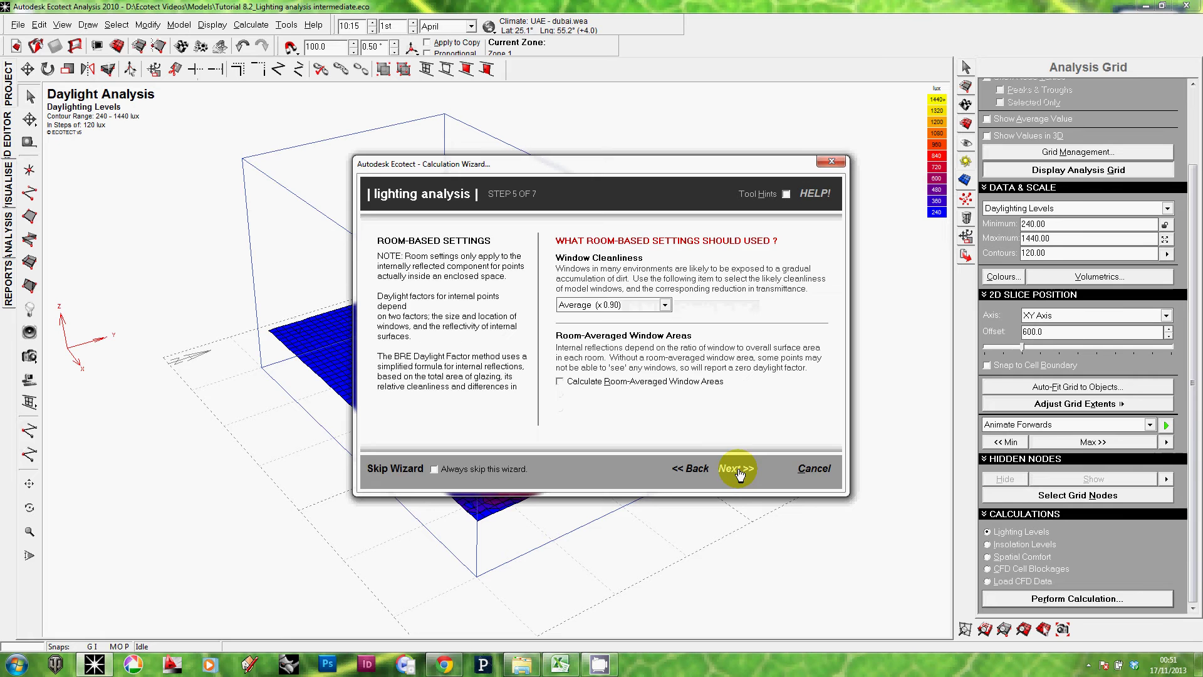
click(739, 470)
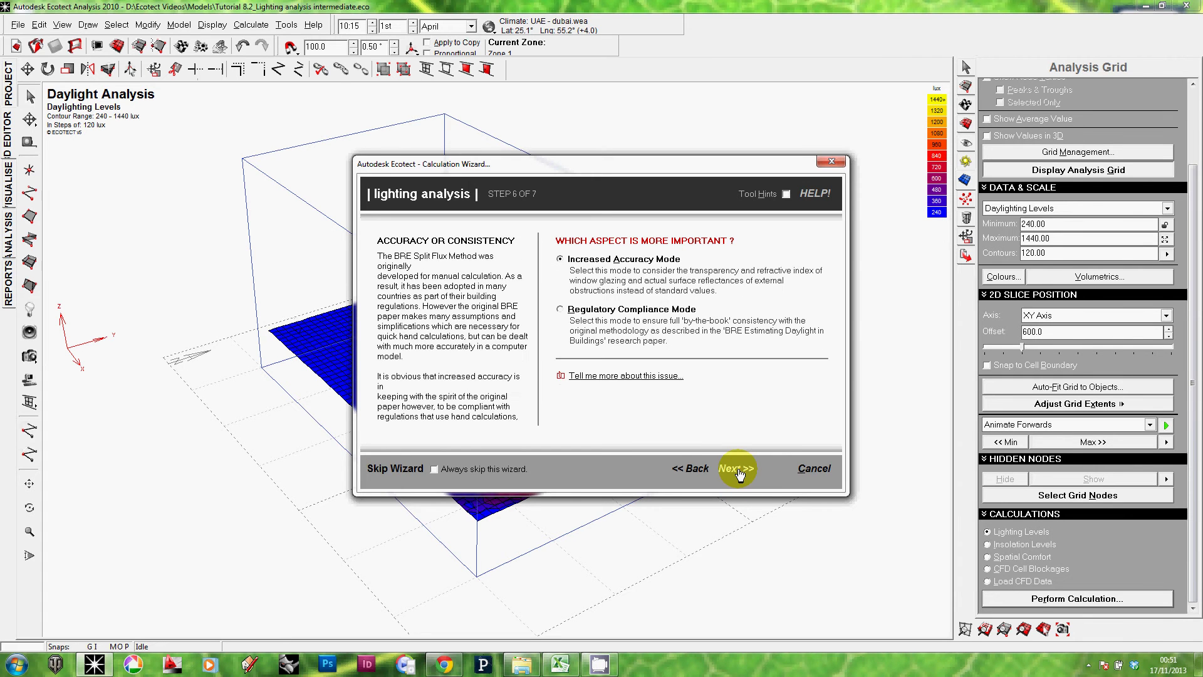
click(738, 471)
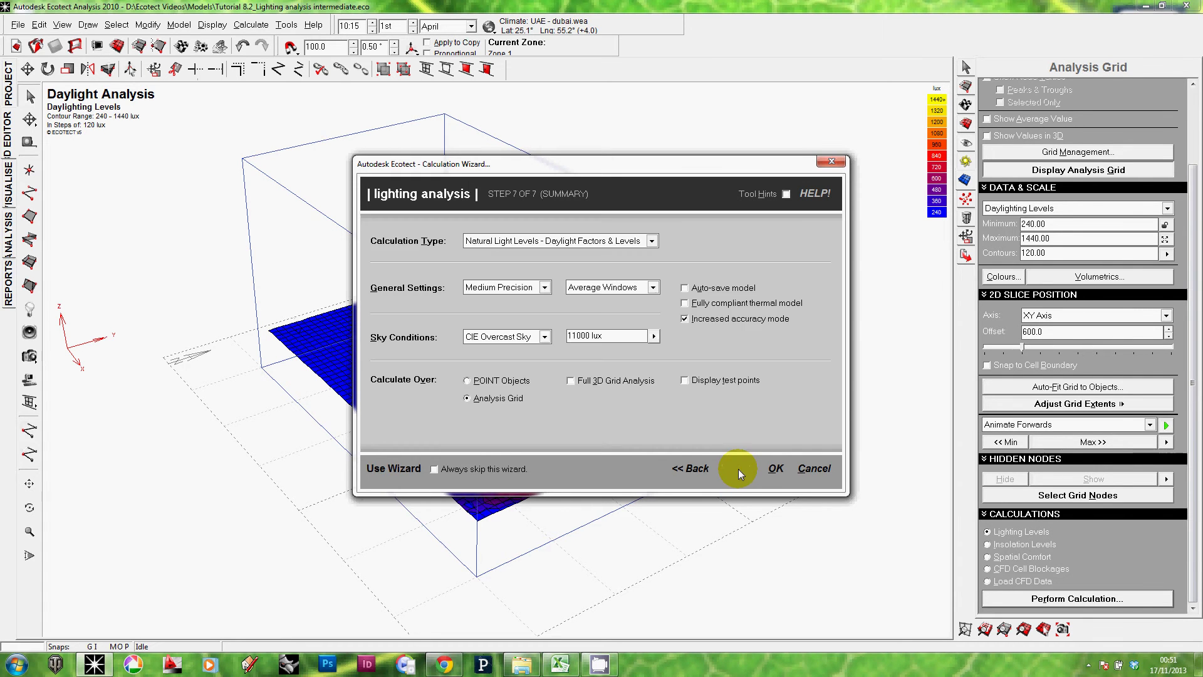
click(777, 470)
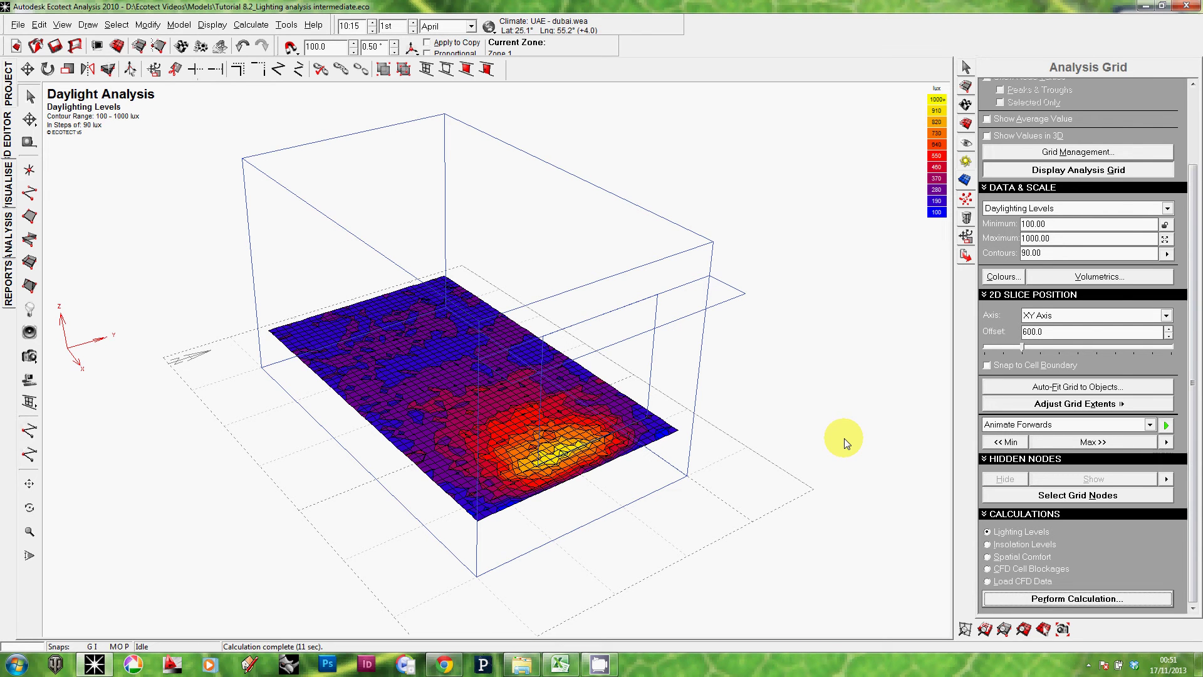
right_drag(631, 371, 657, 397)
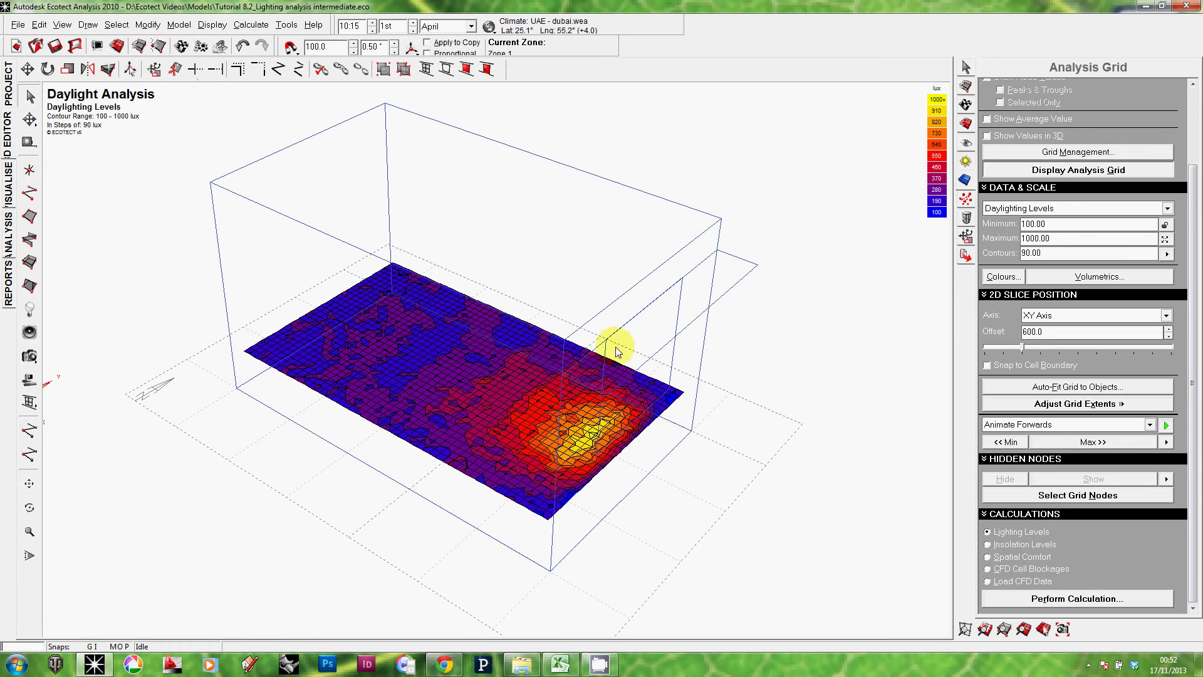
mouse_move(549, 365)
mouse_down()
mouse_move(509, 347)
mouse_move(312, 359)
mouse_up()
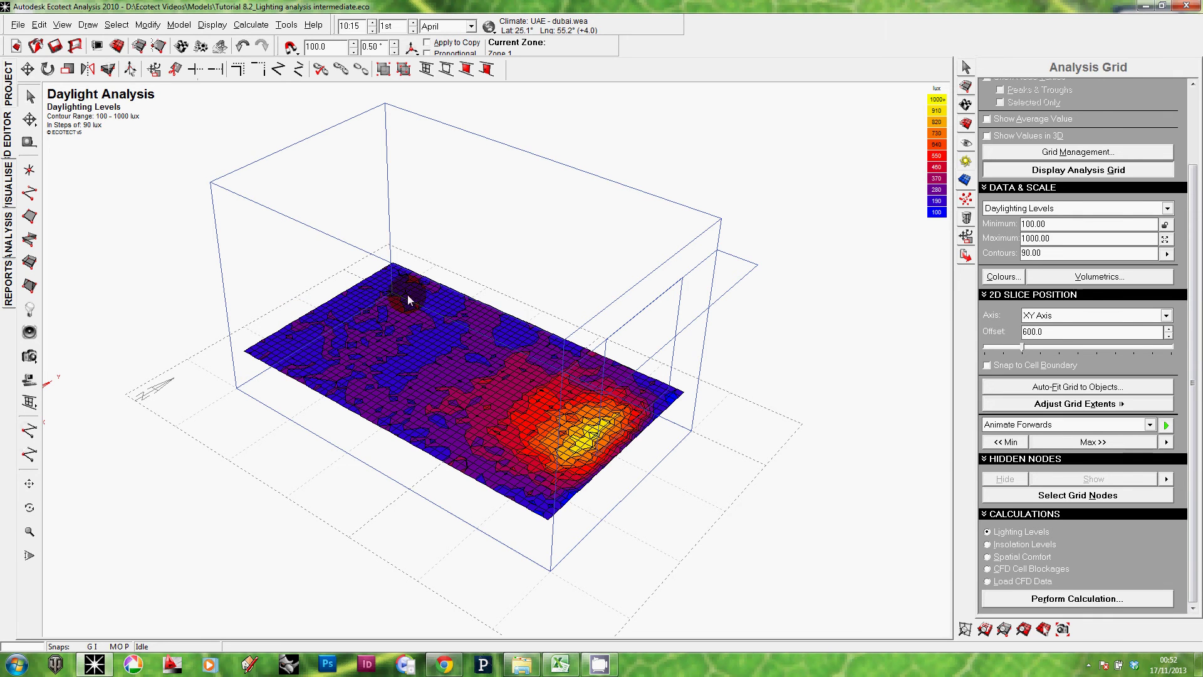
drag(408, 296, 455, 335)
mouse_move(352, 386)
mouse_down()
mouse_move(234, 341)
mouse_move(415, 365)
mouse_up()
mouse_move(567, 385)
mouse_down()
mouse_move(209, 362)
mouse_move(462, 322)
mouse_move(509, 336)
mouse_move(883, 352)
mouse_up()
right_drag(827, 355, 608, 408)
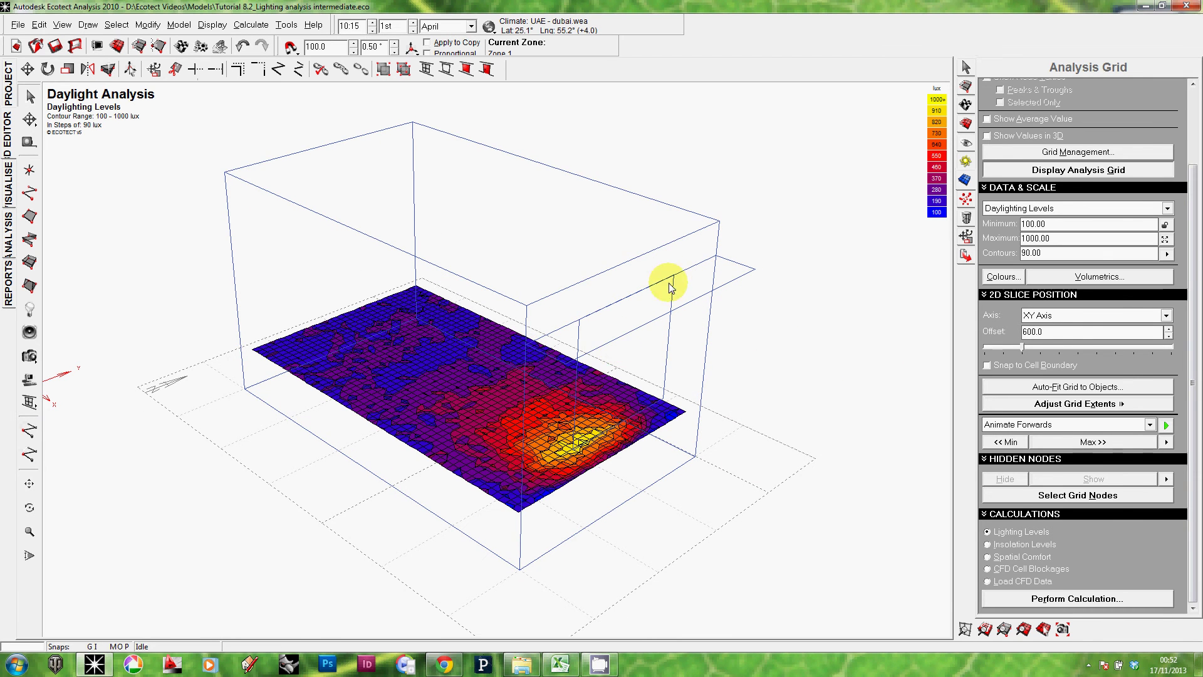
right_drag(737, 297, 753, 318)
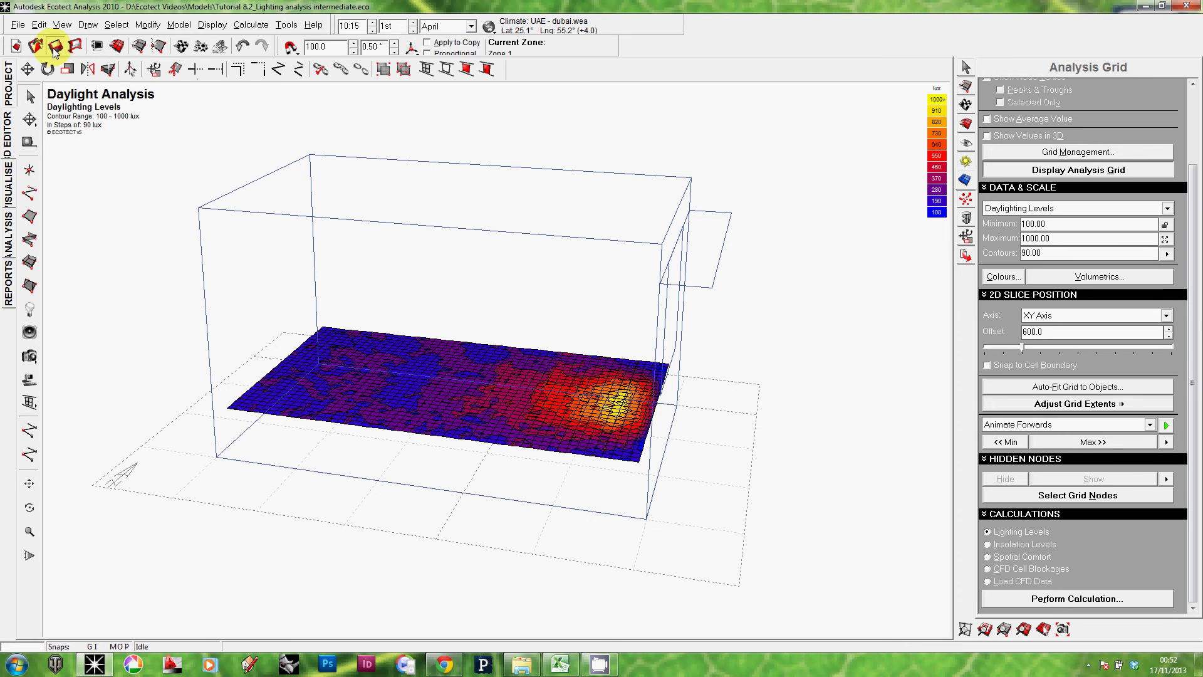
Select the overhang plane and move it 500 along X so it projects farther out.
click(726, 259)
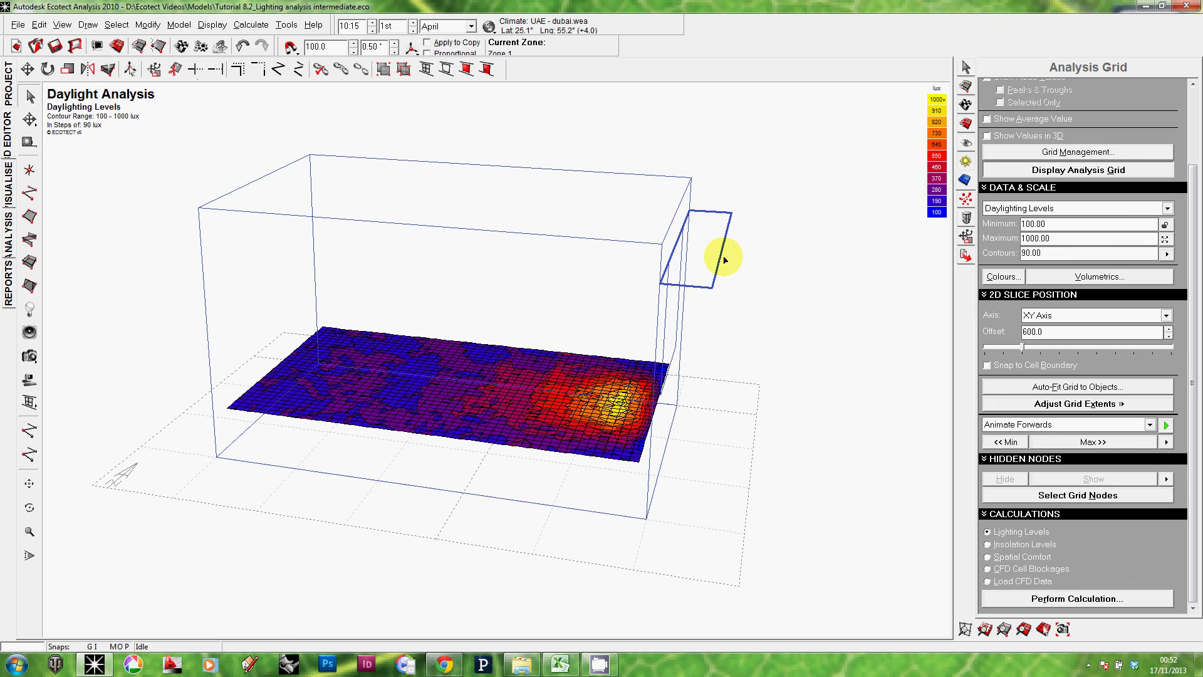
mouse_move(723, 304)
right_down()
mouse_move(766, 254)
mouse_move(752, 272)
mouse_move(774, 314)
mouse_move(764, 327)
mouse_move(771, 295)
mouse_move(746, 256)
right_up()
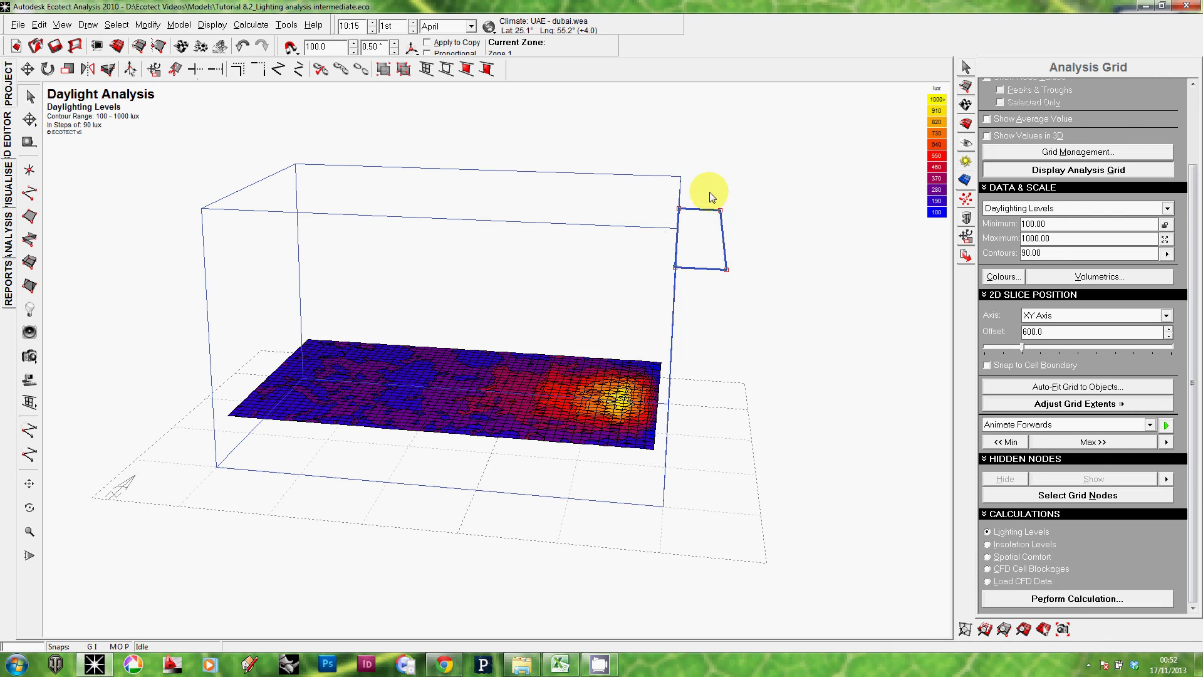
right_drag(771, 282, 744, 298)
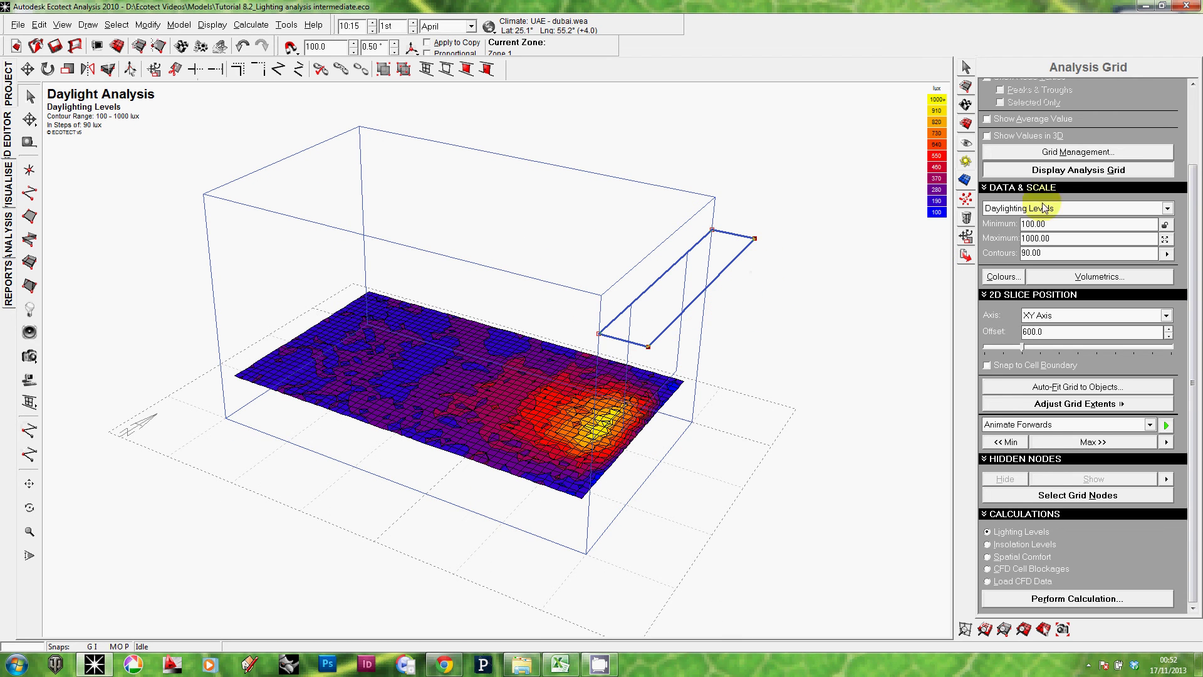
click(966, 236)
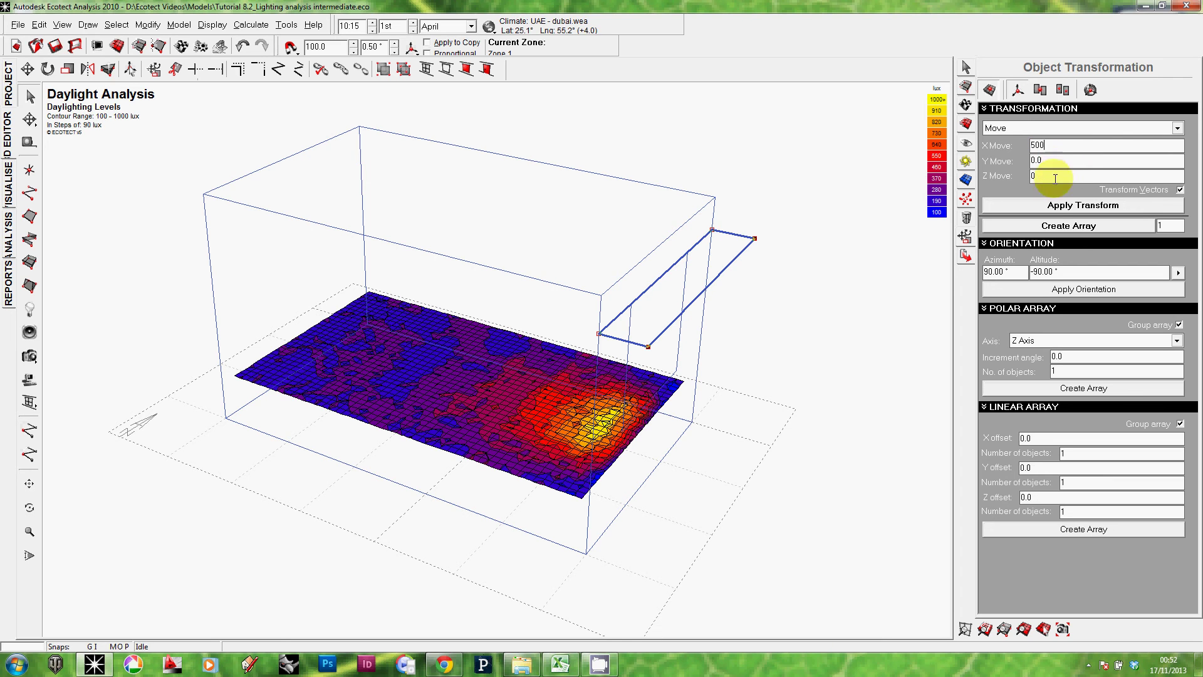
click(1072, 207)
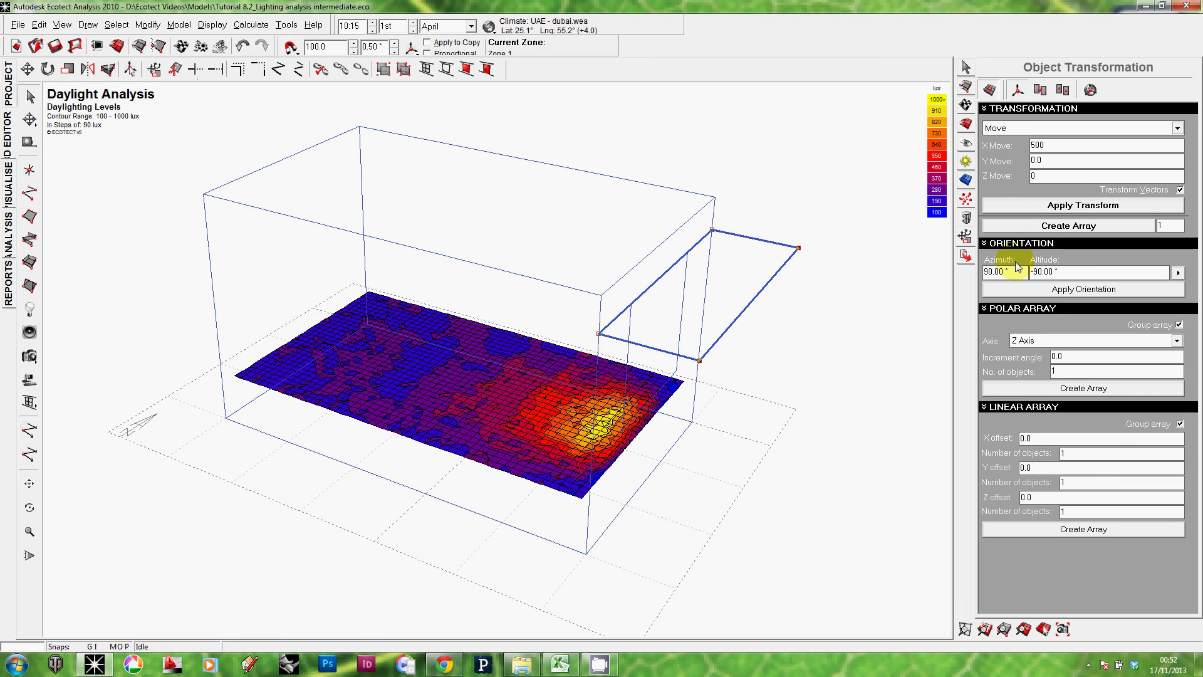
click(820, 303)
right_drag(820, 304, 790, 322)
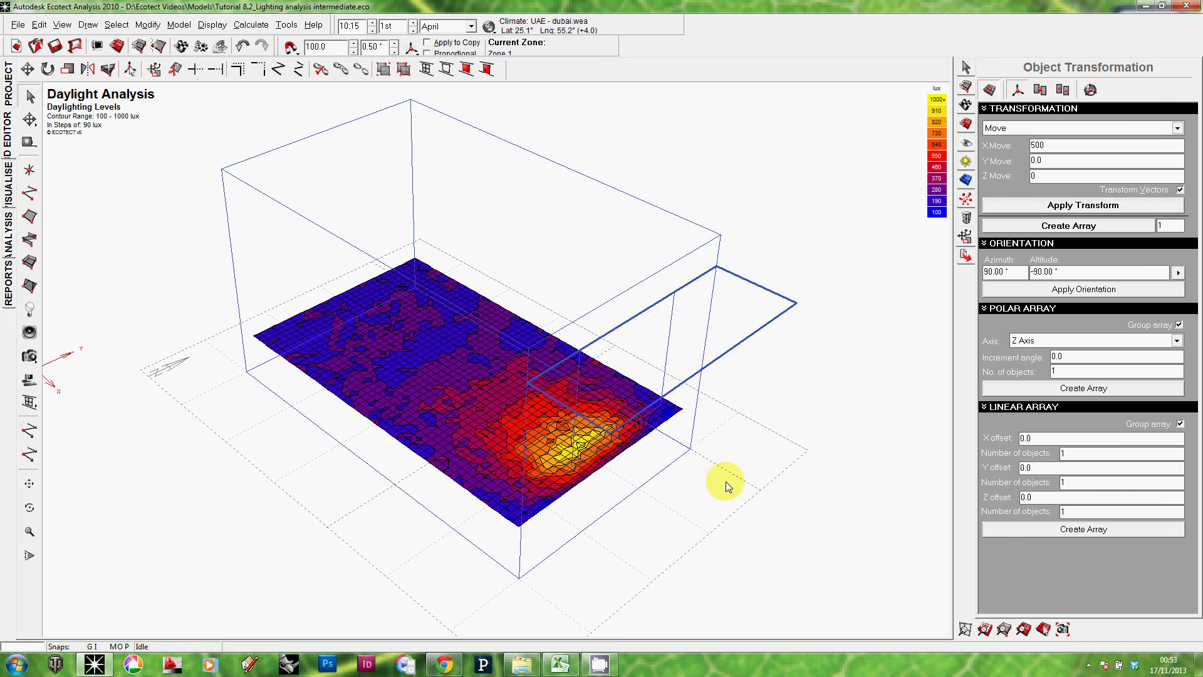
click(760, 476)
right_drag(761, 475, 746, 444)
click(714, 460)
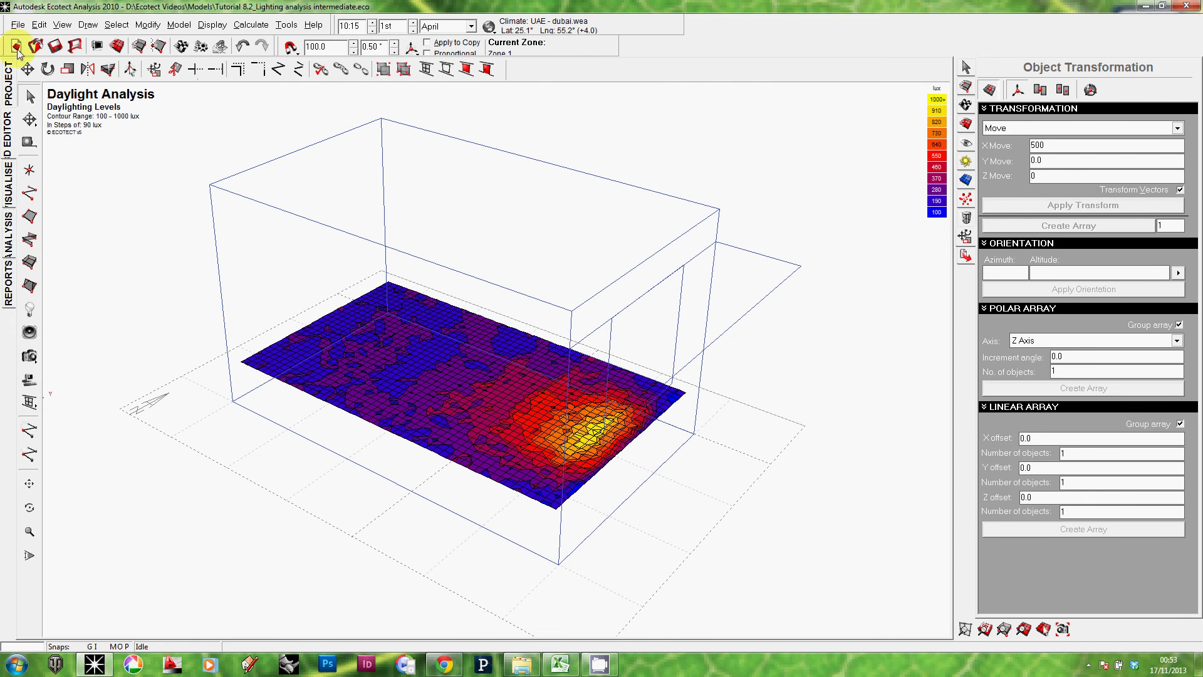
Inspect the deeper overhang in the Visualise view, save, and return to the 3D Editor.
click(9, 191)
mouse_move(780, 386)
right_down()
mouse_move(693, 368)
mouse_move(462, 485)
mouse_move(562, 449)
mouse_move(557, 428)
right_up()
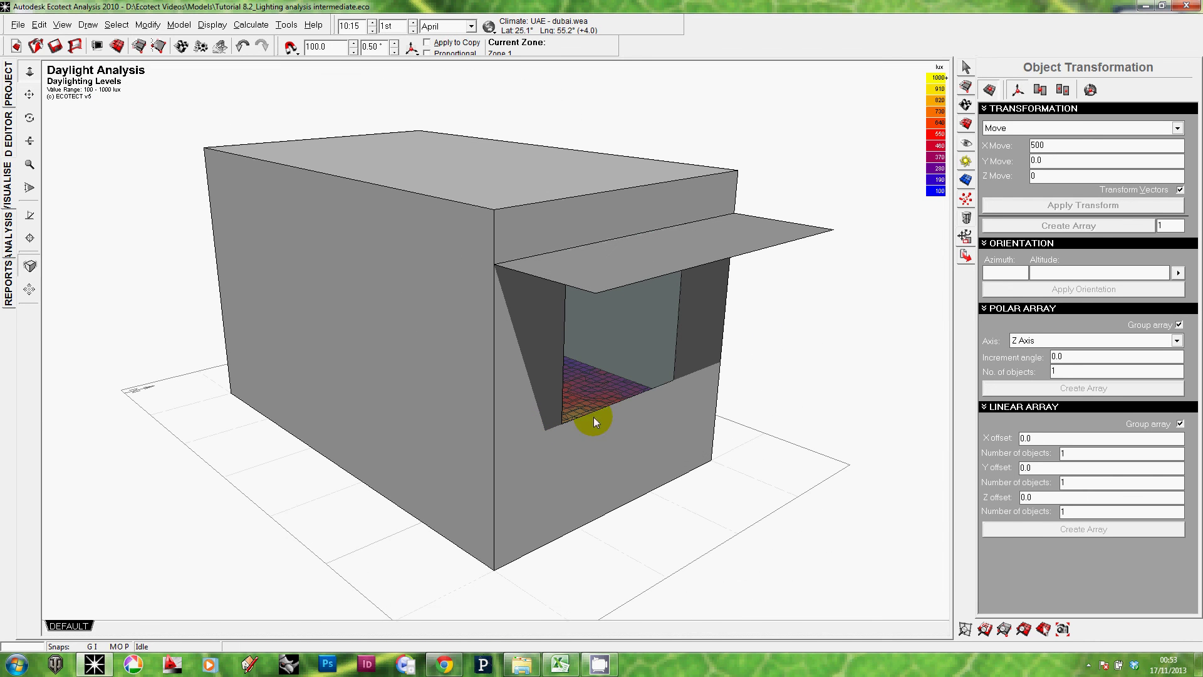
right_drag(614, 381, 424, 395)
click(56, 46)
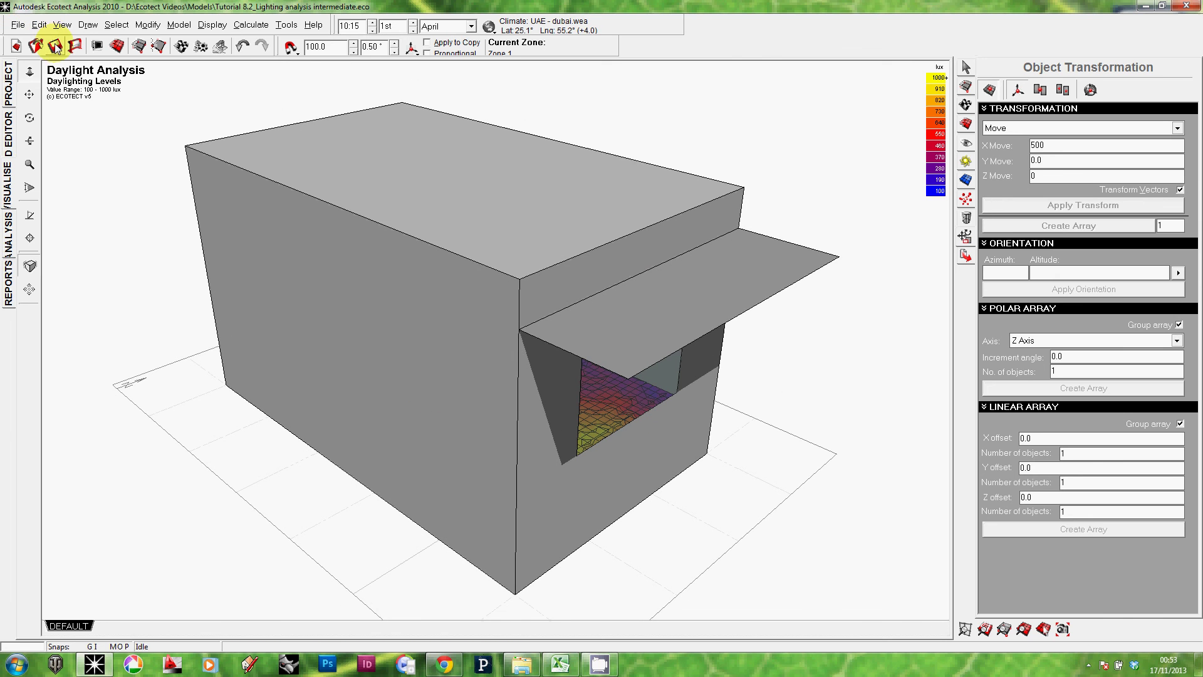
click(9, 132)
right_drag(469, 296, 462, 319)
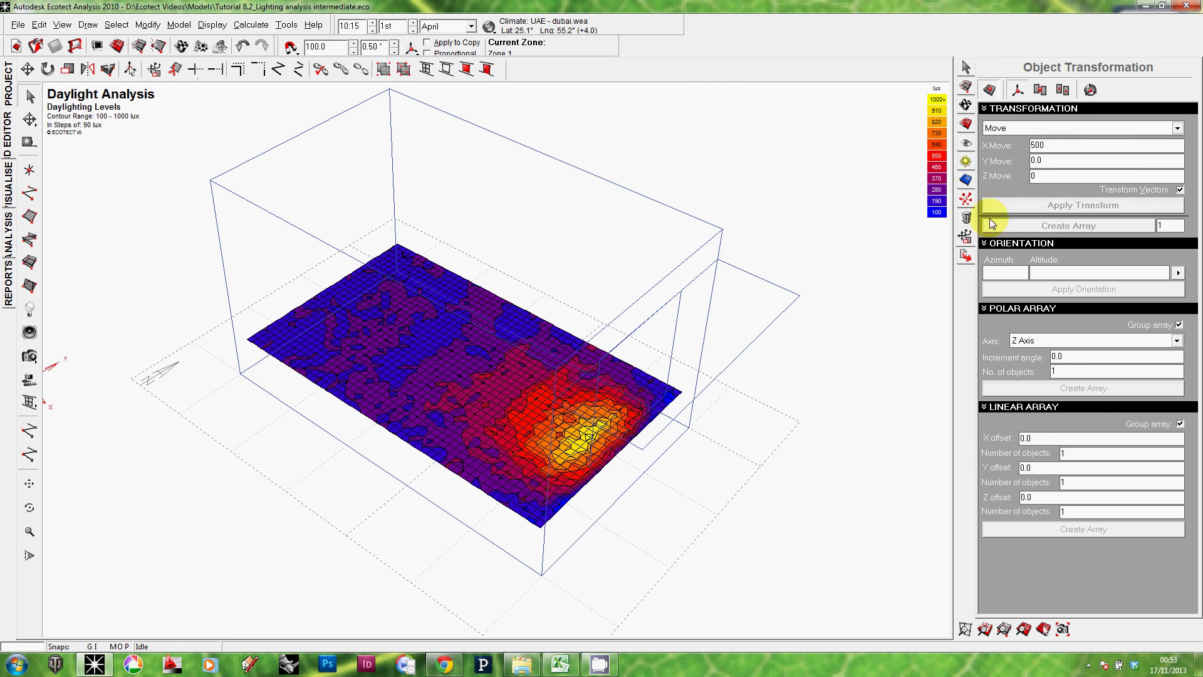
Rerun the daylight level calculation through the wizard, giving 100–1000 lux contours.
click(966, 180)
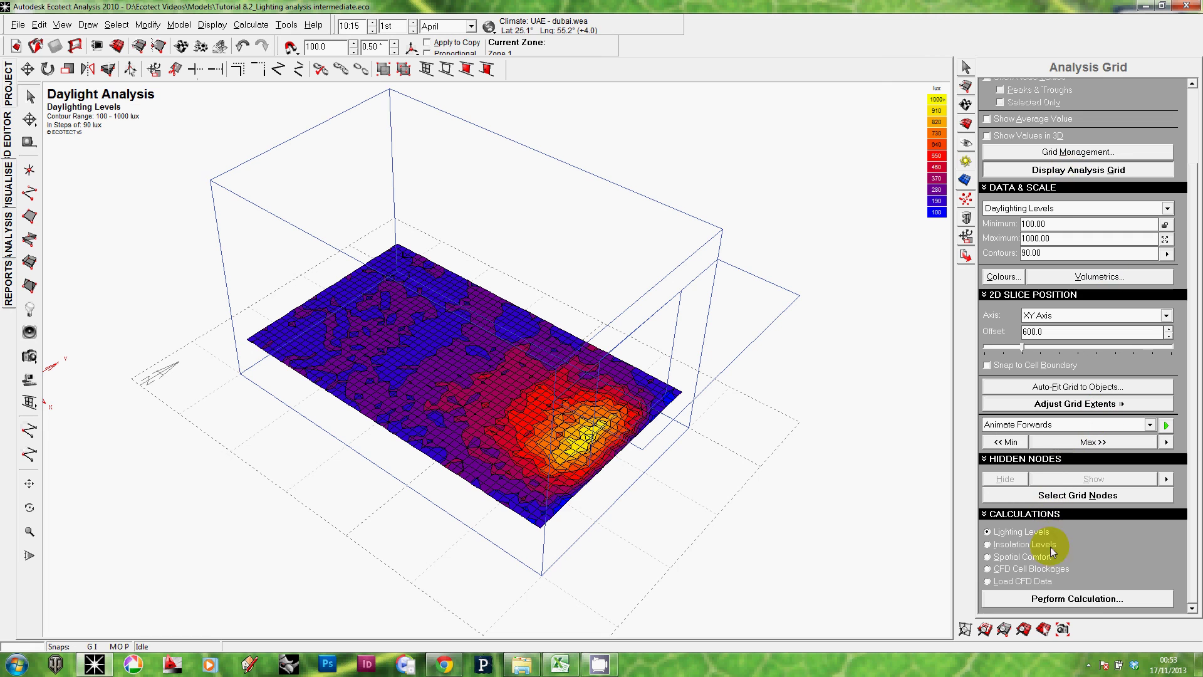
click(1069, 600)
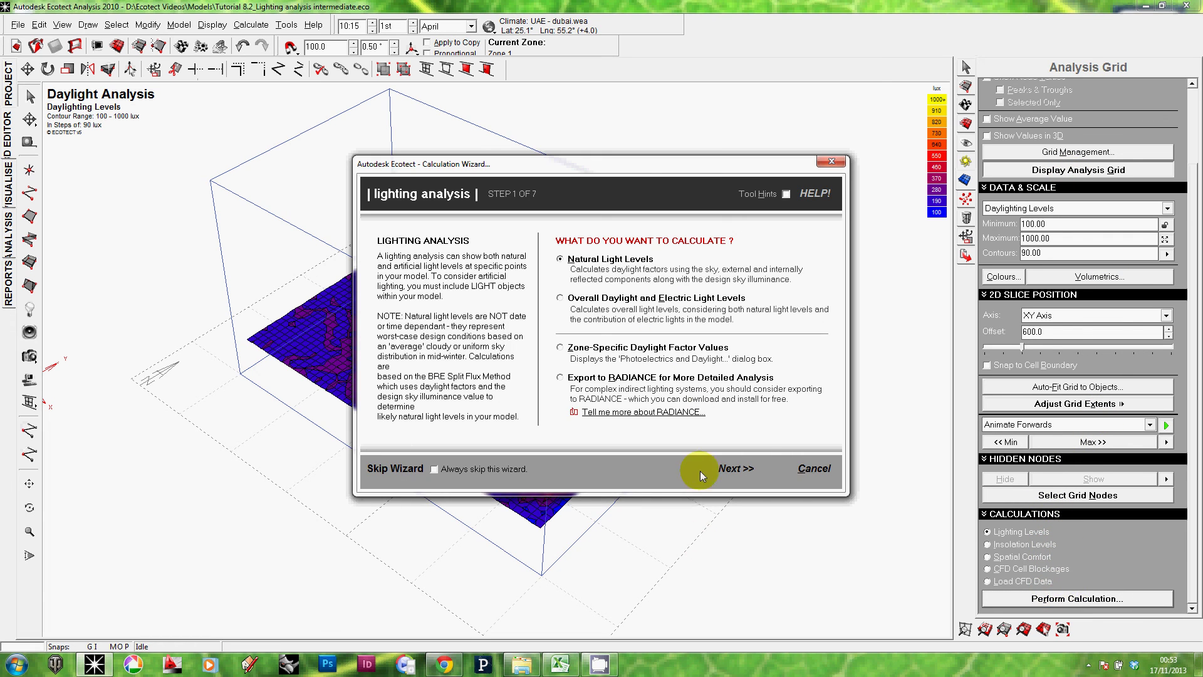
click(744, 474)
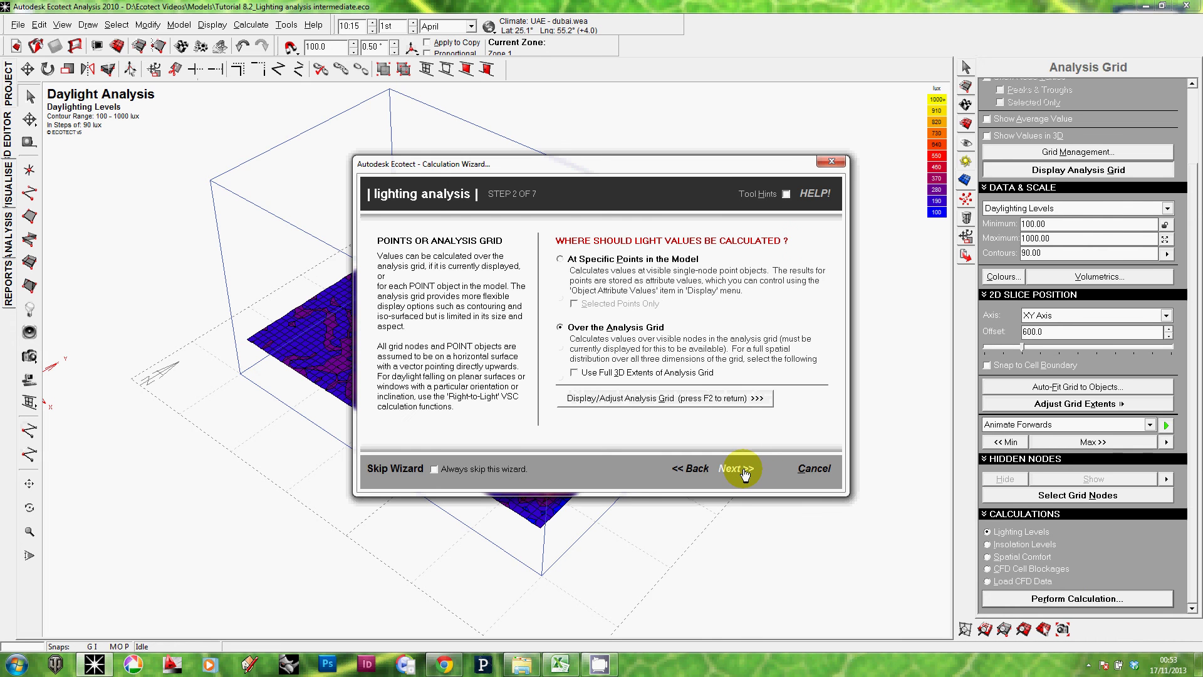
click(745, 475)
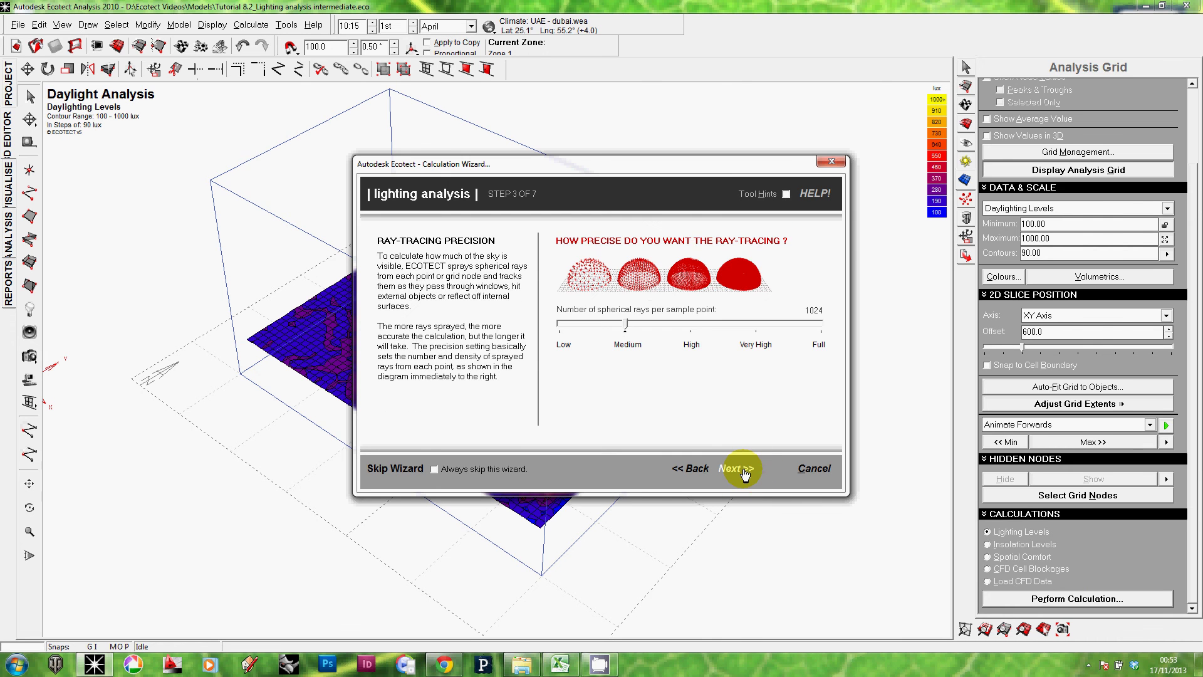
click(744, 475)
click(745, 474)
click(745, 475)
click(744, 475)
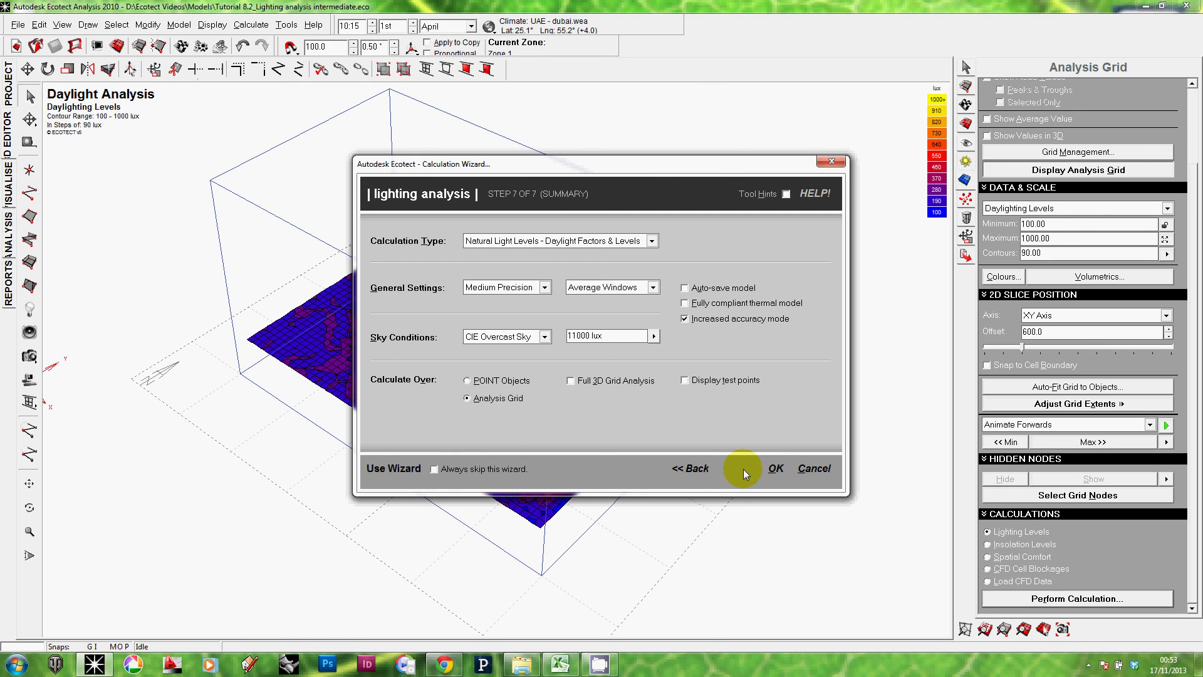
click(776, 470)
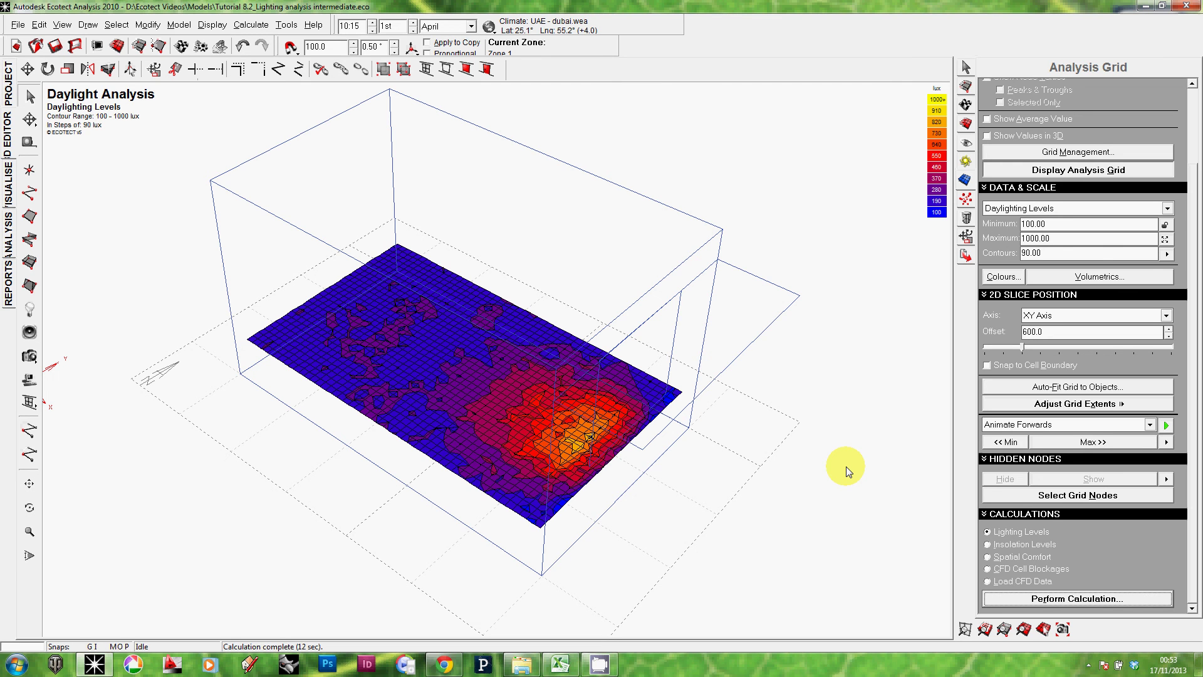
Orbit to review the smaller bright zone under the deeper overhang, then save the model.
right_drag(793, 438, 760, 435)
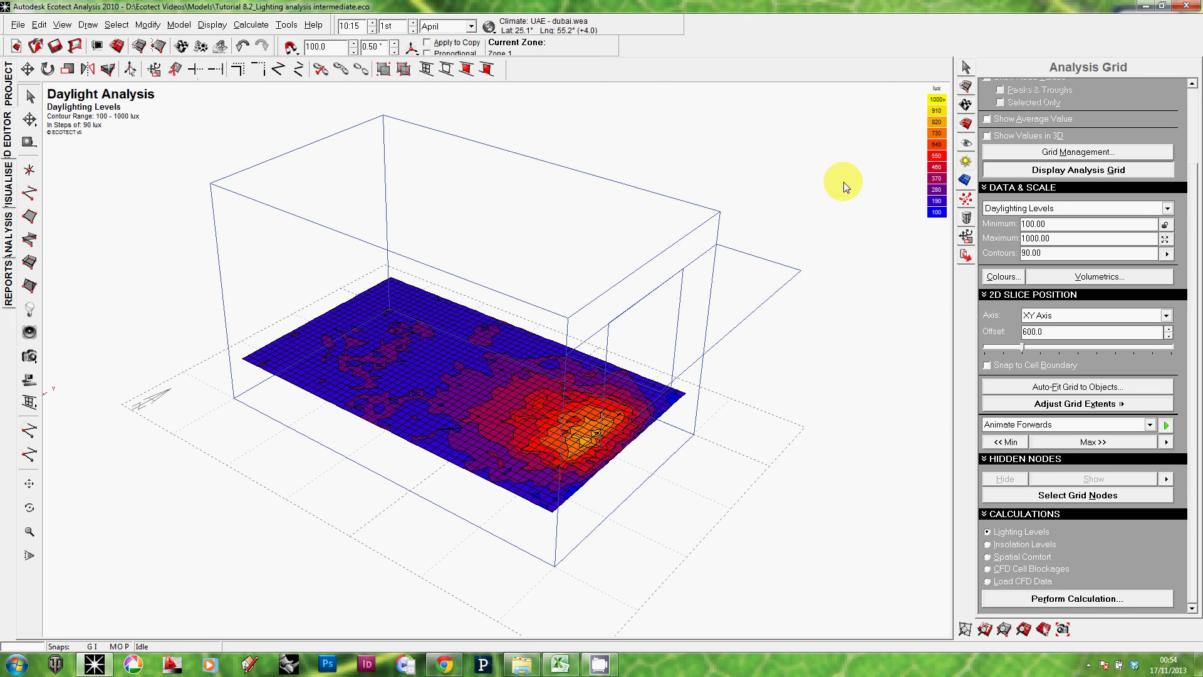
right_drag(739, 346, 738, 330)
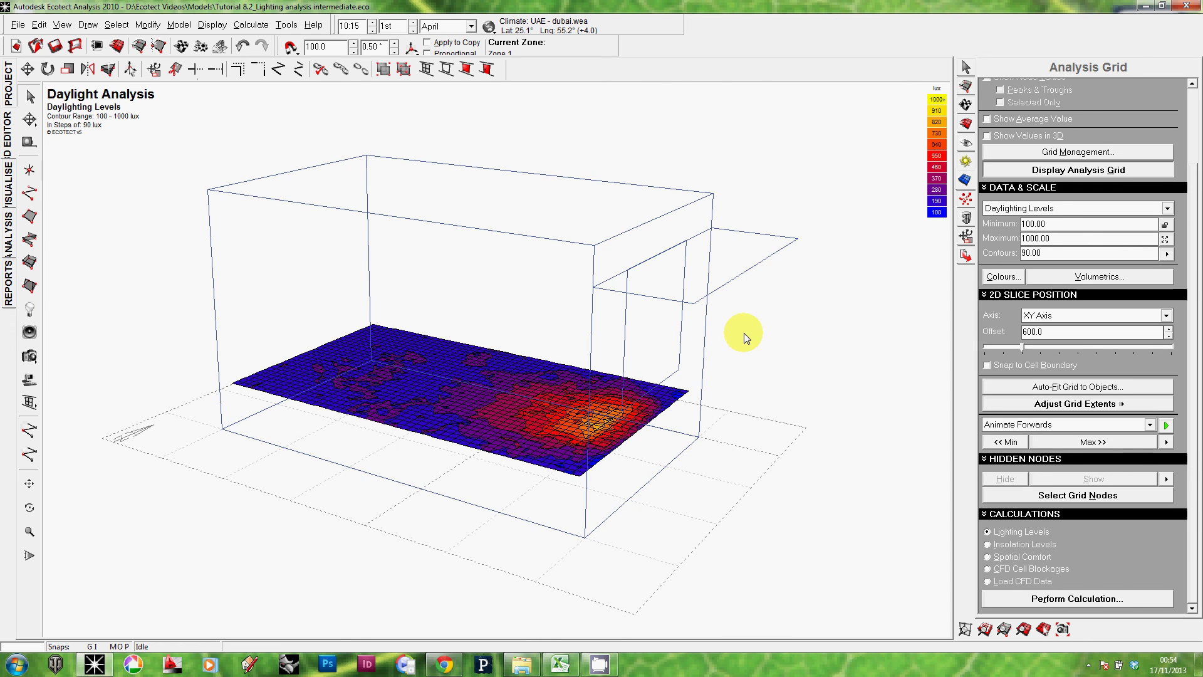
right_drag(685, 362, 327, 324)
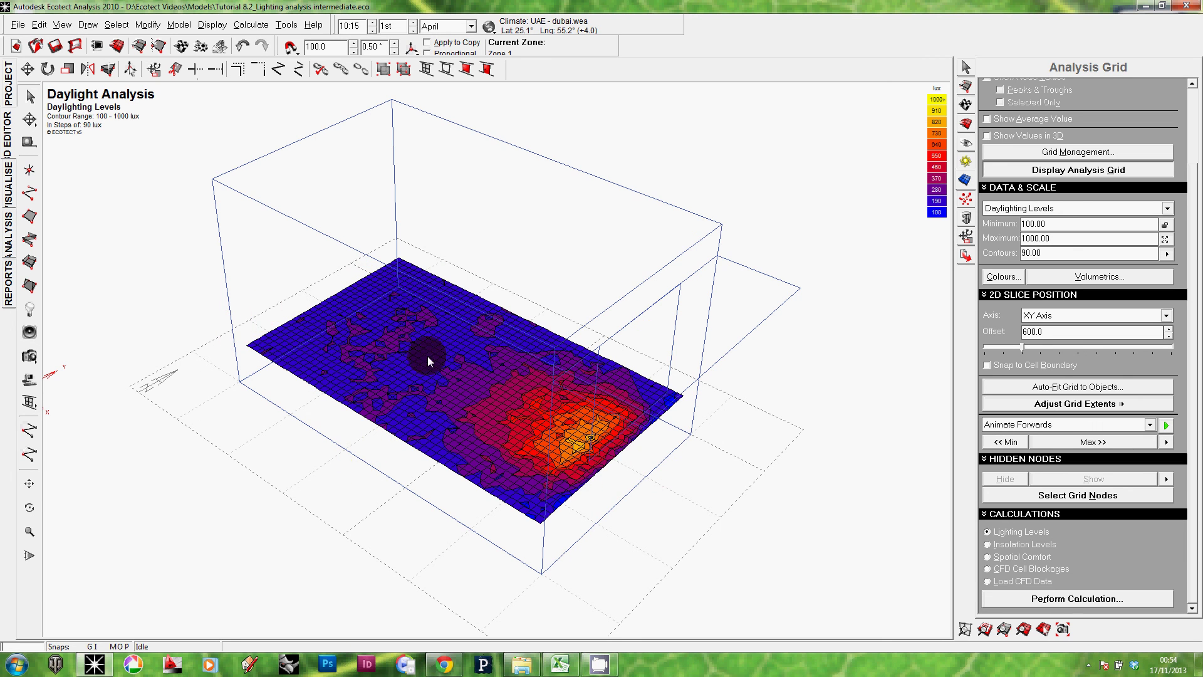
click(55, 51)
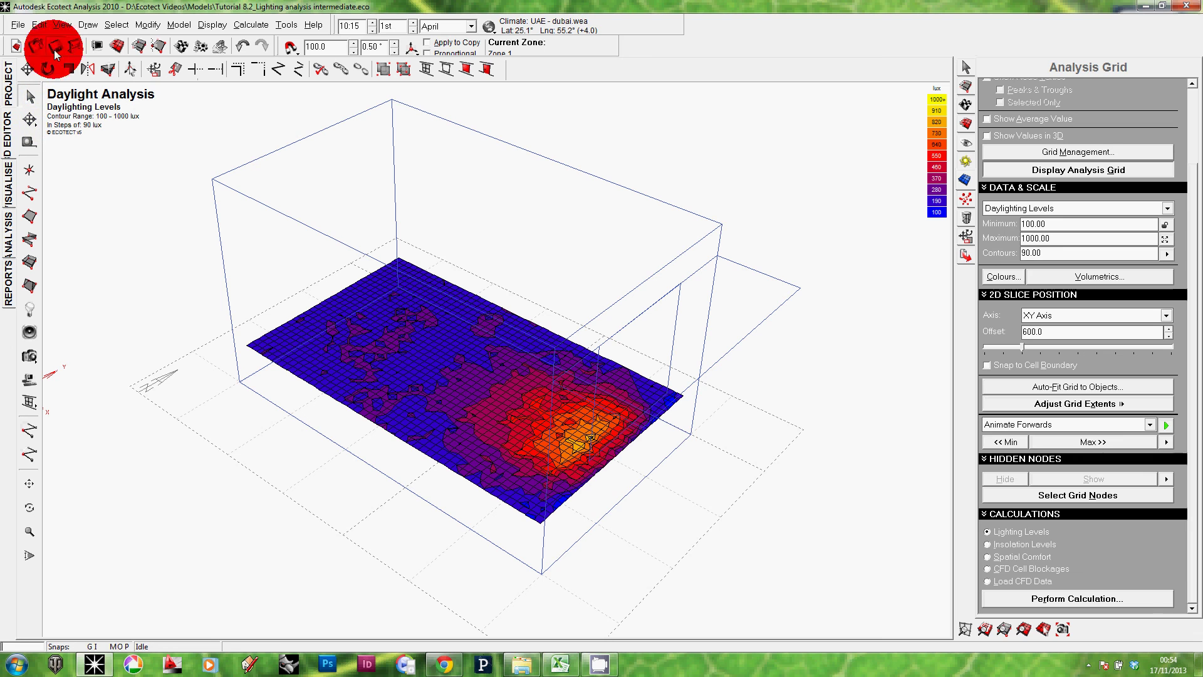